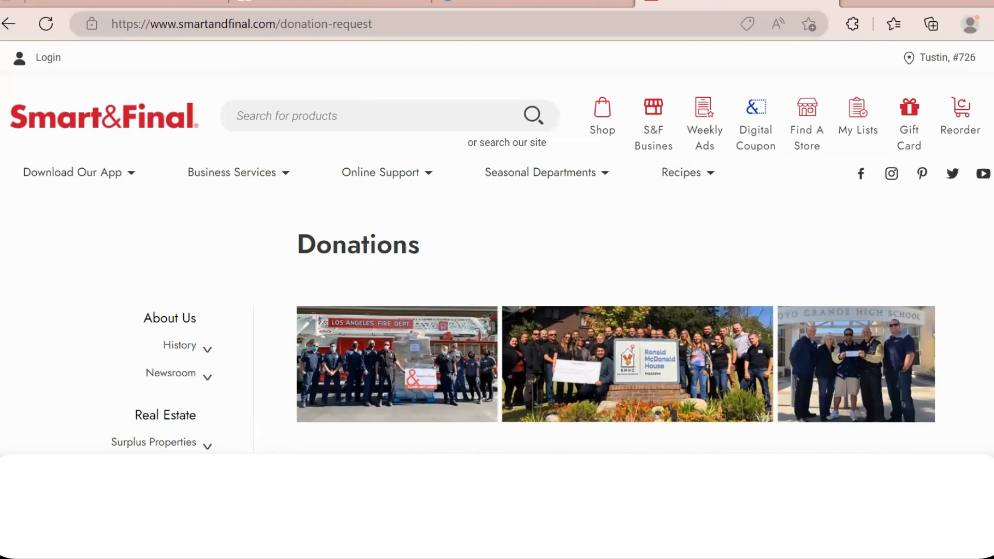
- Scroll the Smart & Final Donations page and follow the 'Click Here to Submit Your Request' link
scroll(508, 304, down, 3)
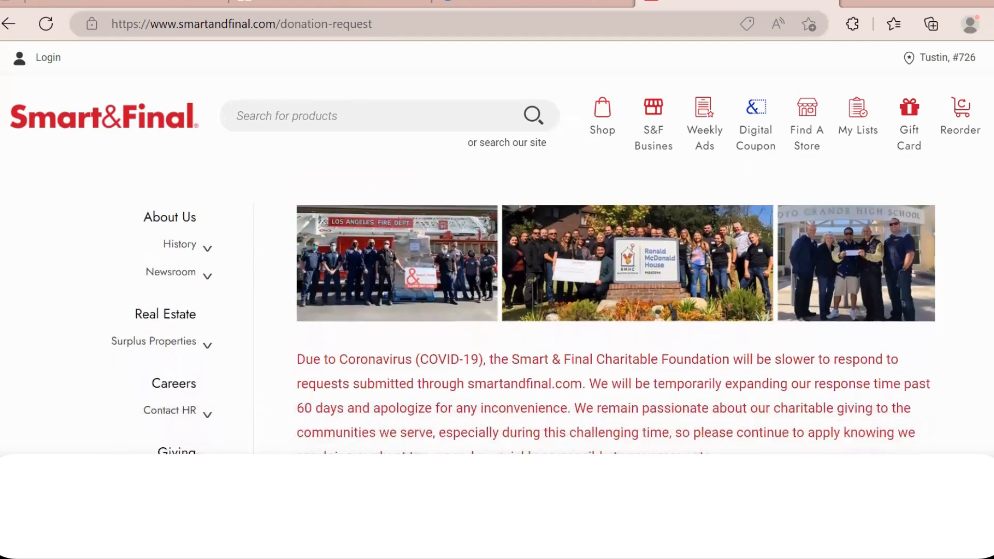
scroll(508, 304, down, 4)
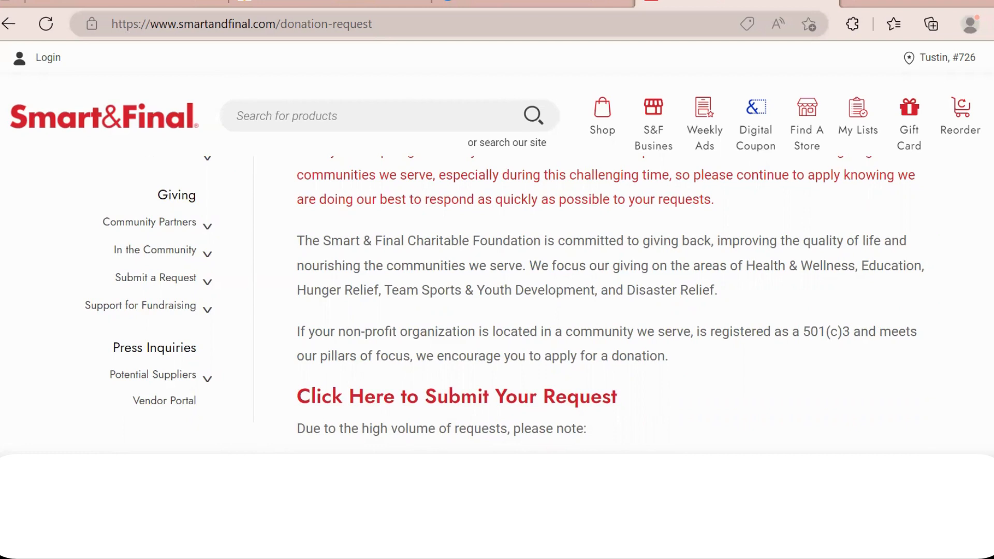
scroll(504, 304, down, 3)
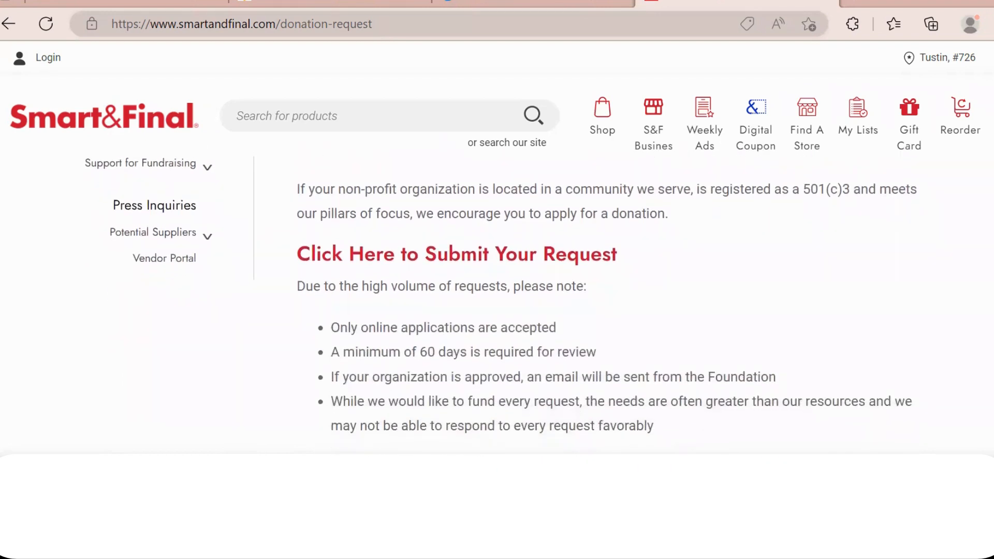
scroll(502, 295, down, 1)
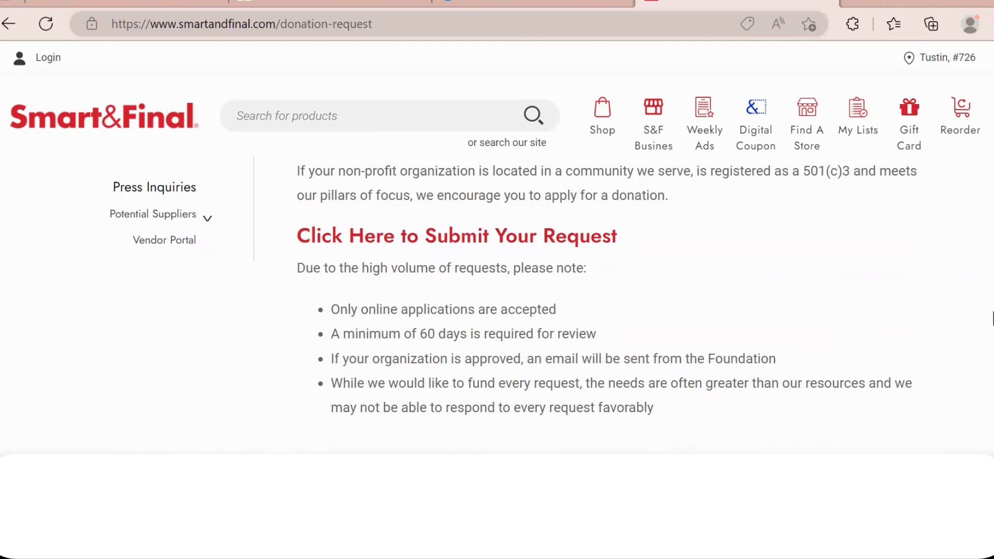
scroll(552, 306, down, 3)
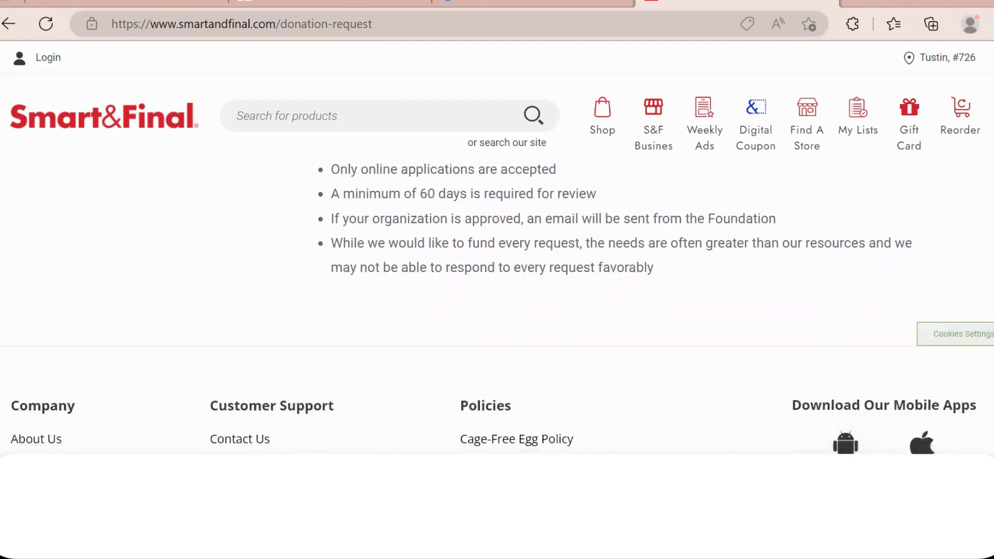
scroll(497, 306, up, 3)
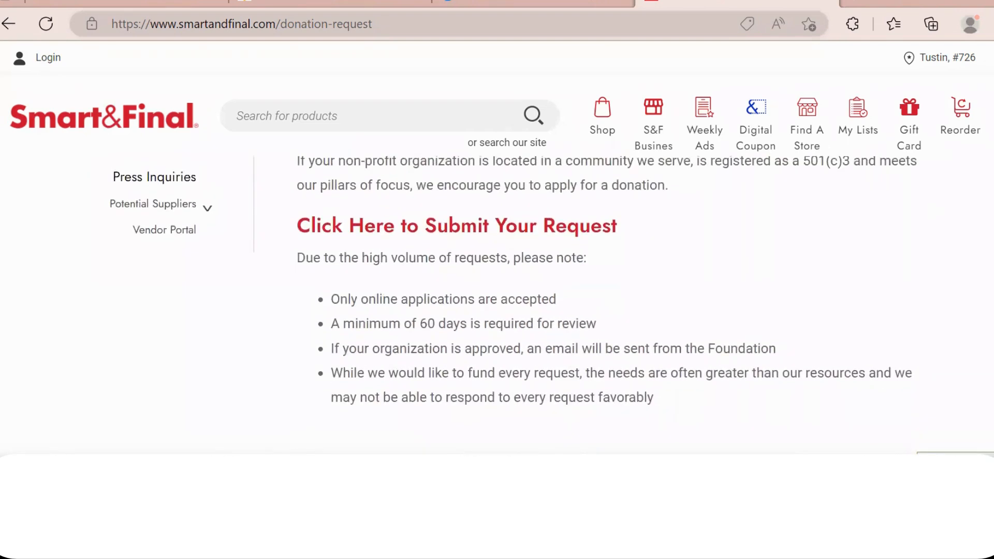
scroll(552, 306, up, 1)
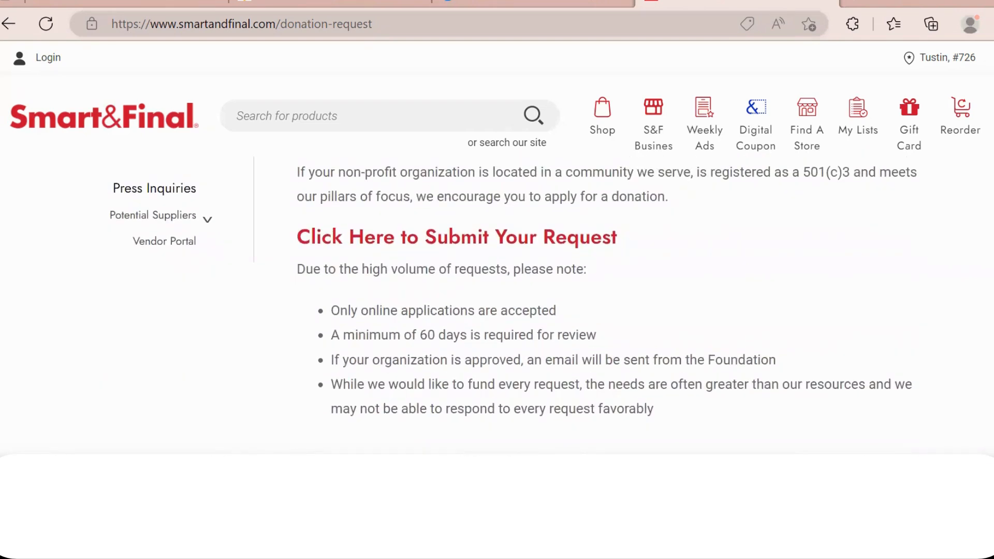
scroll(552, 307, up, 2)
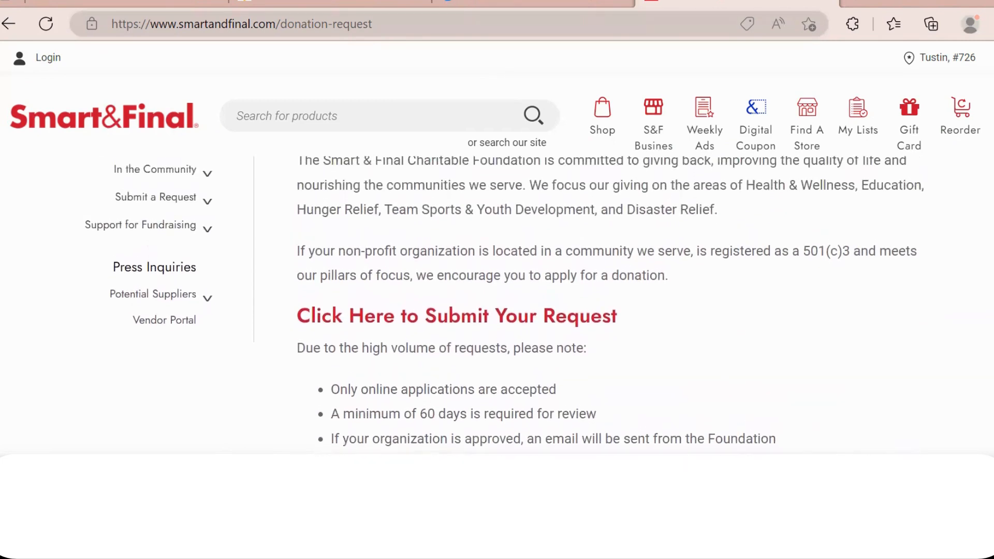
scroll(552, 306, up, 1)
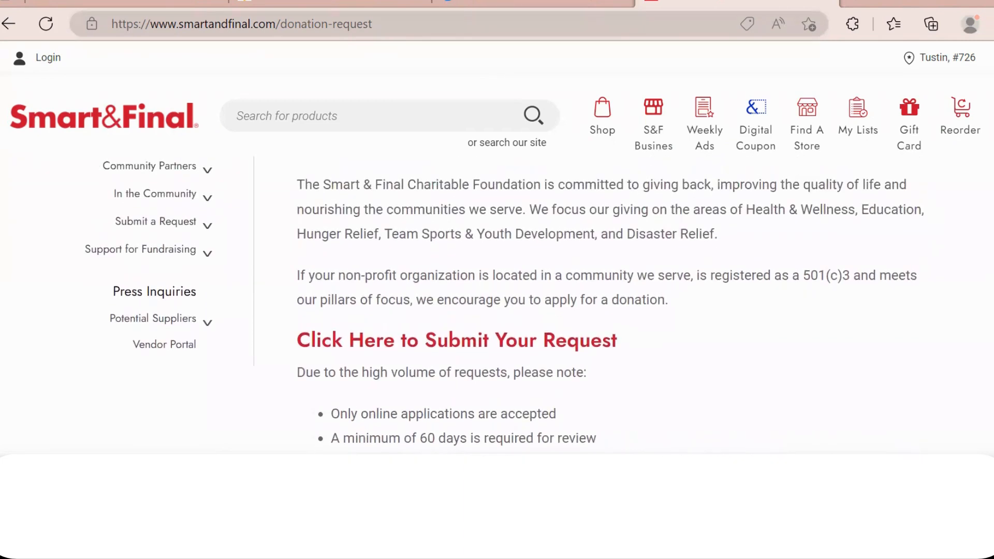
click(472, 344)
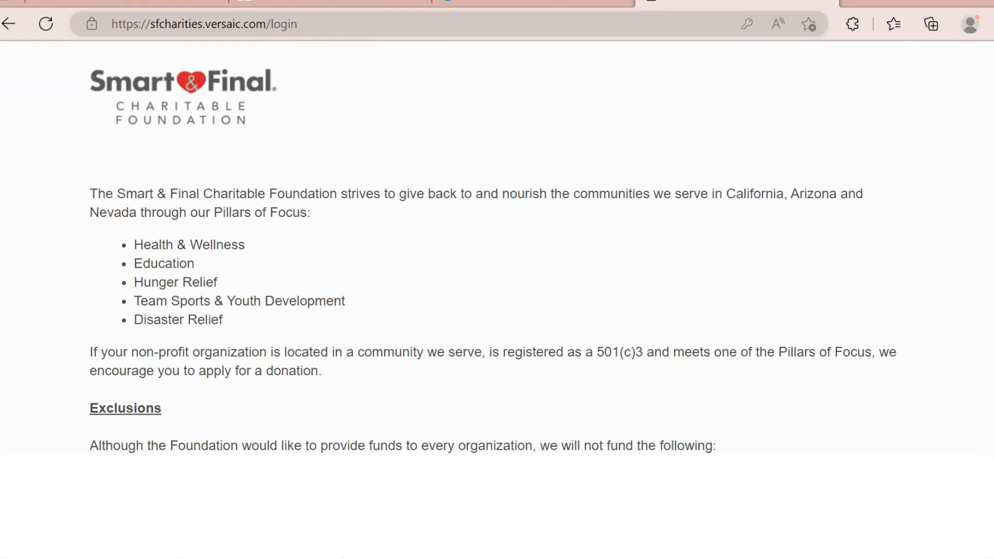
- Read the Pillars of Focus and exclusions on the login page, then choose Create for a new account
scroll(497, 248, down, 1)
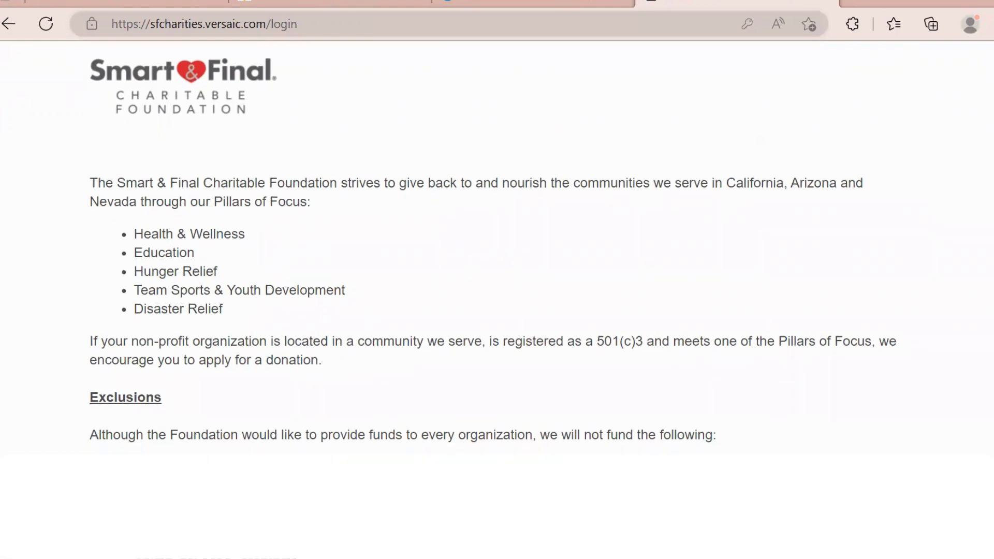
scroll(498, 248, down, 1)
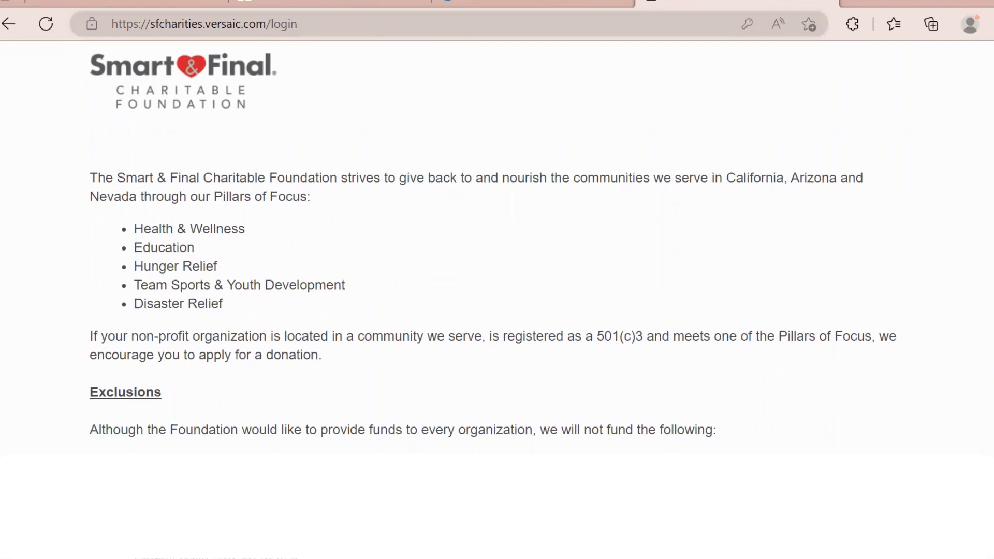
scroll(497, 248, down, 1)
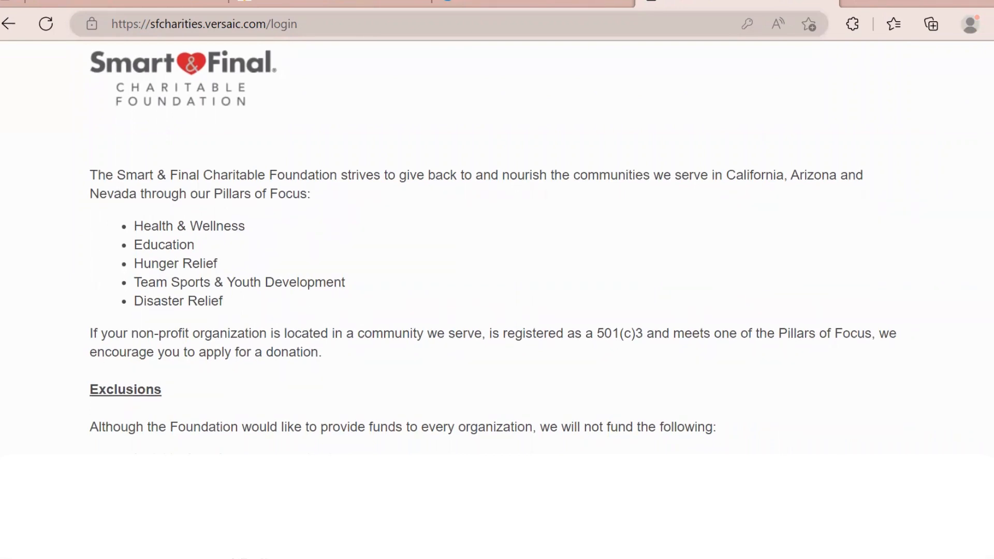
scroll(497, 249, down, 5)
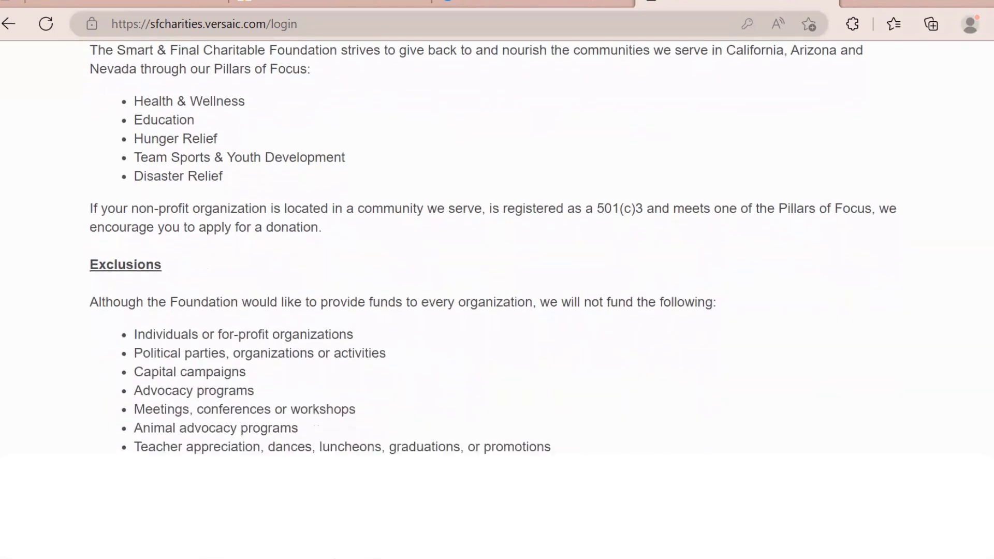
scroll(497, 249, down, 3)
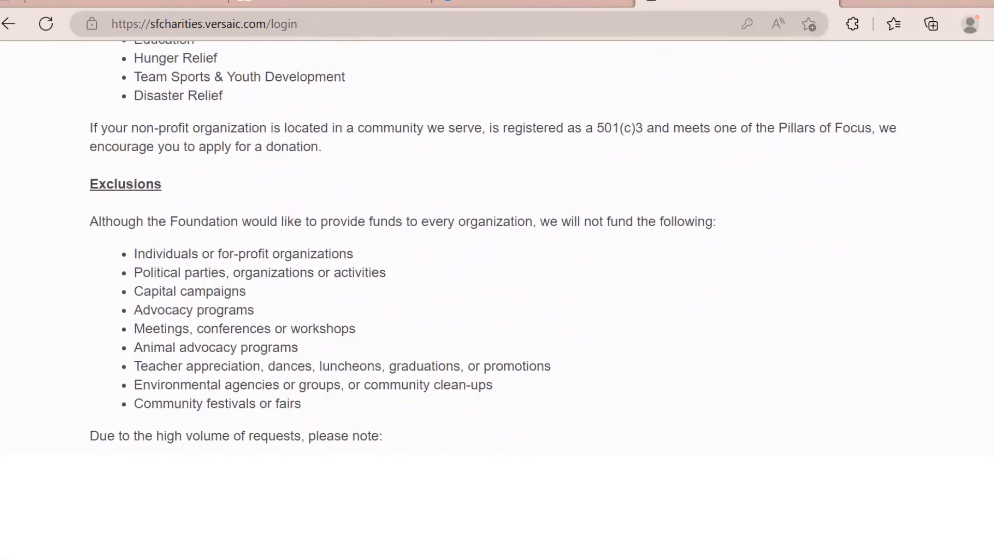
scroll(498, 248, down, 1)
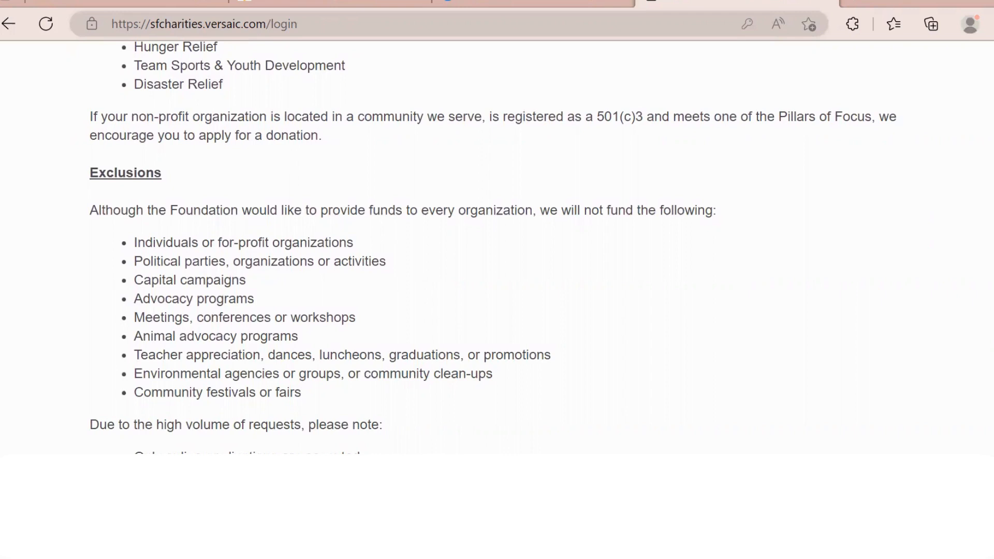
scroll(498, 248, down, 1)
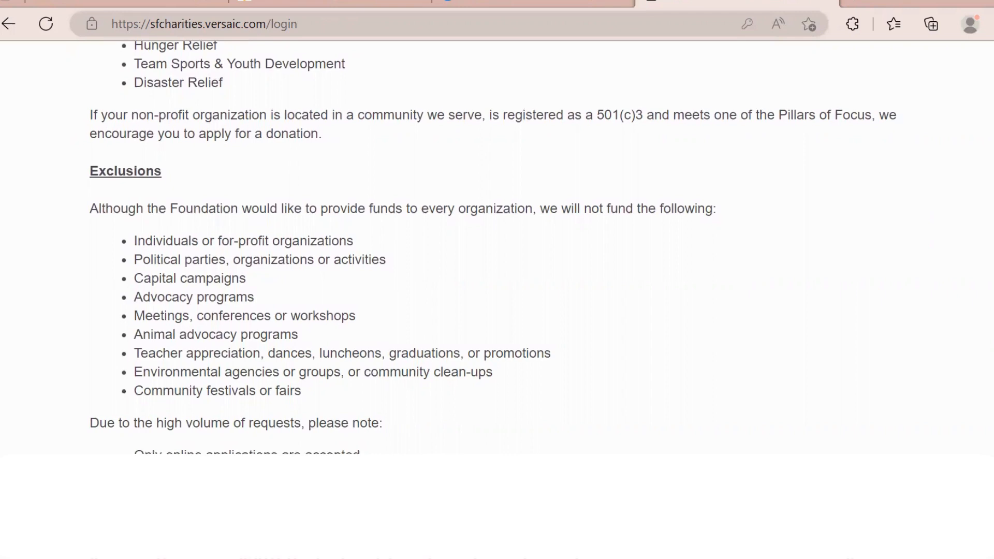
scroll(497, 249, down, 2)
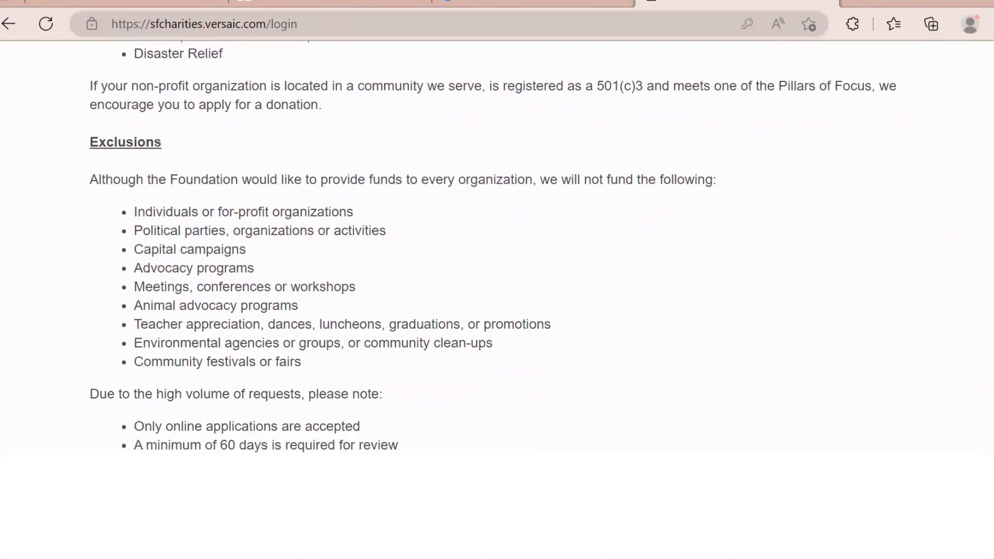
scroll(497, 248, down, 1)
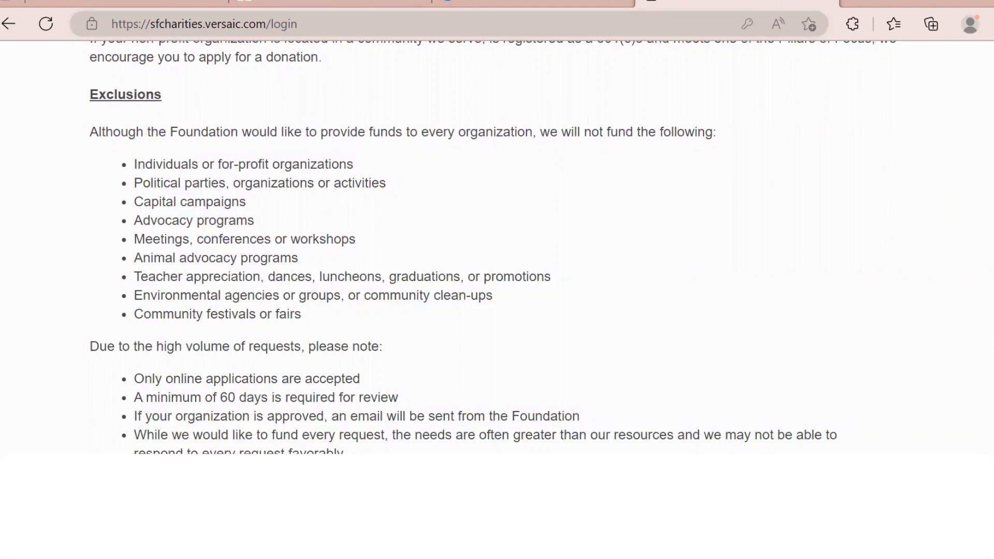
scroll(979, 277, up, 5)
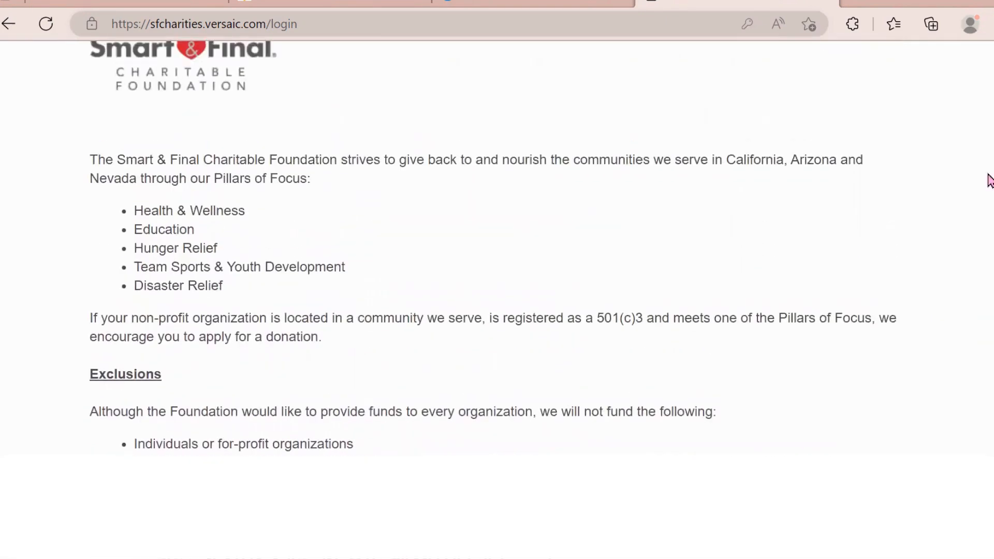
scroll(989, 181, down, 9)
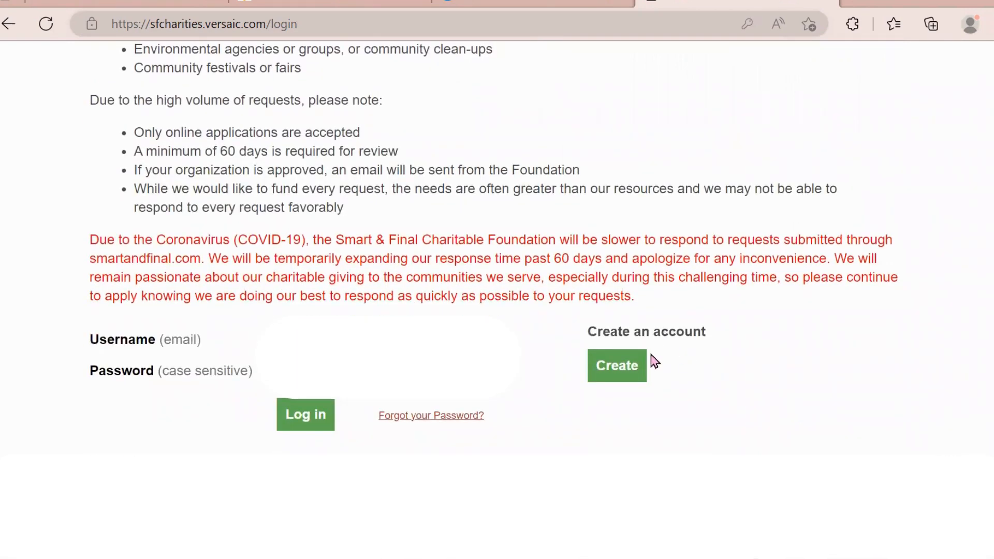
click(617, 366)
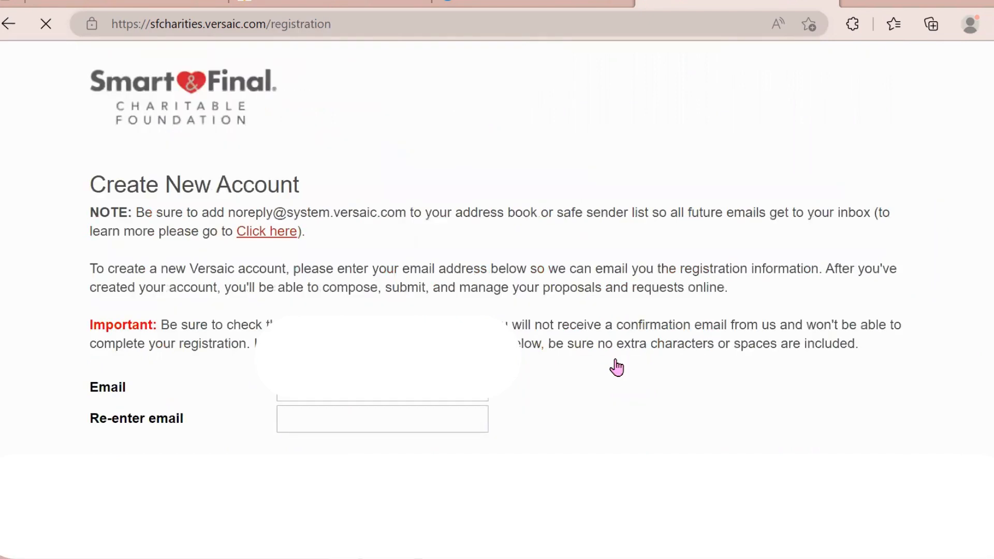
- Enter the organization's email address in both email fields and pass the reCAPTCHA
click(451, 386)
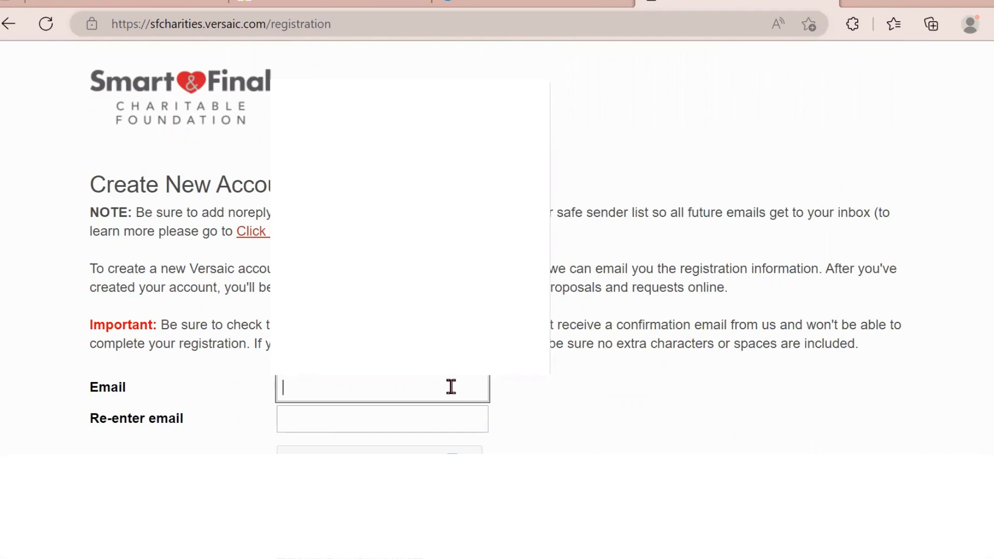
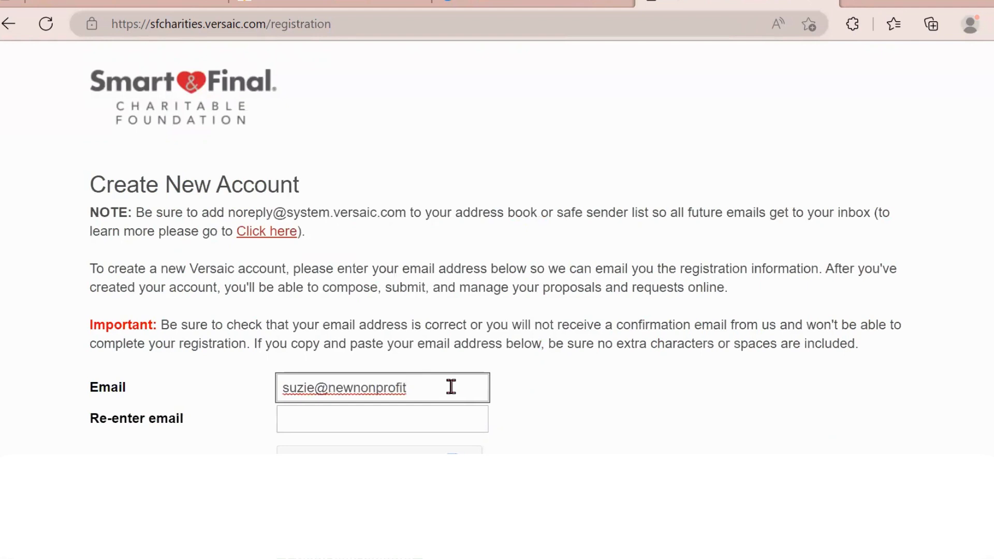
click(430, 420)
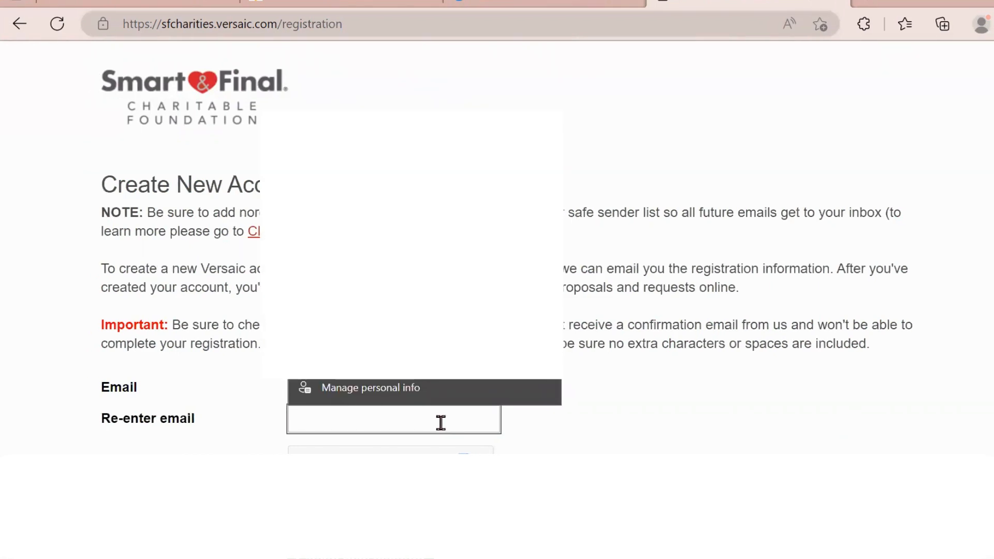
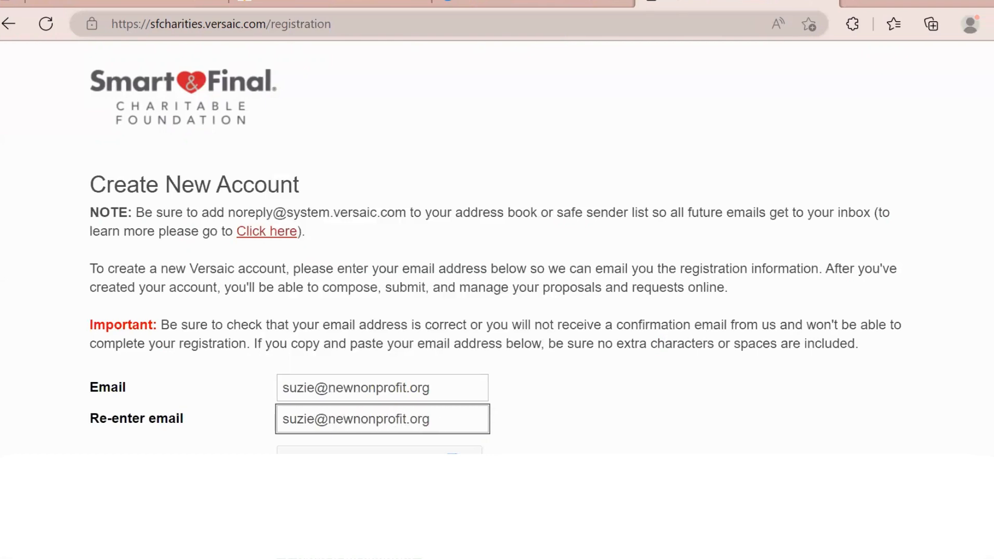
click(924, 322)
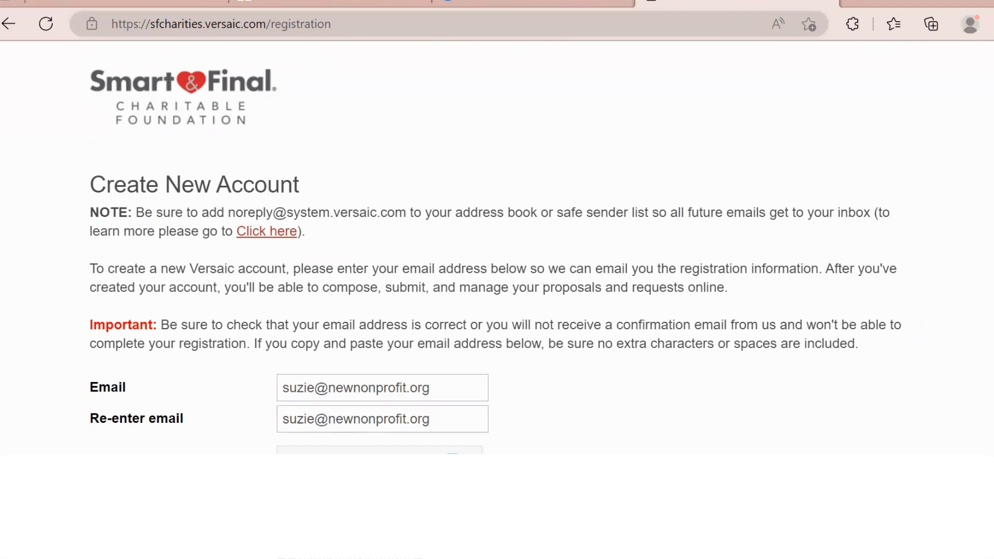
scroll(989, 270, down, 1)
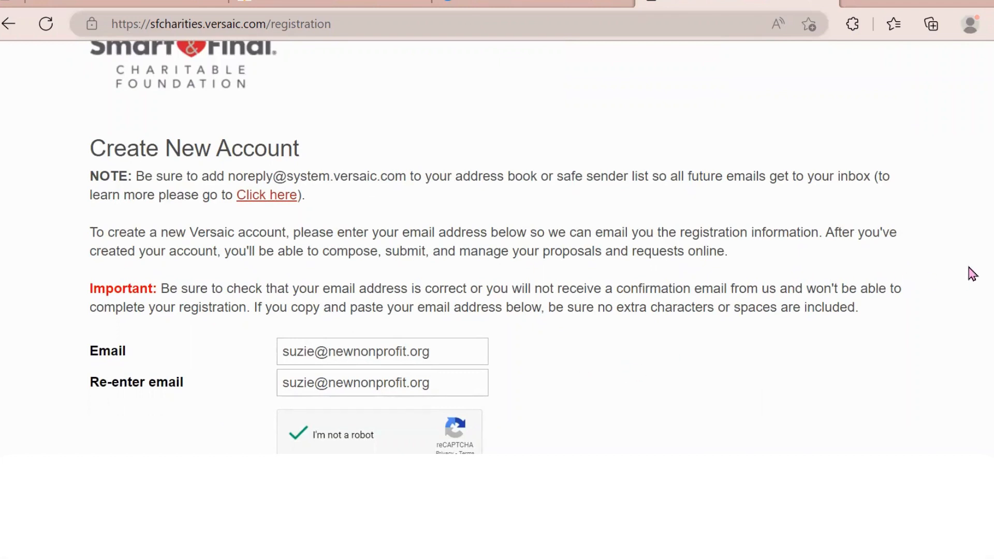
scroll(495, 248, down, 2)
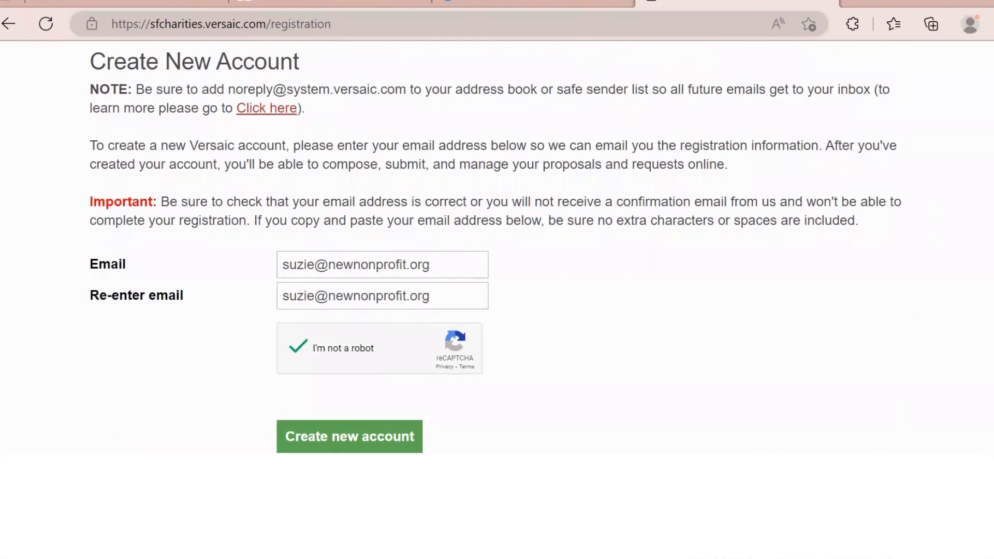
scroll(495, 247, up, 1)
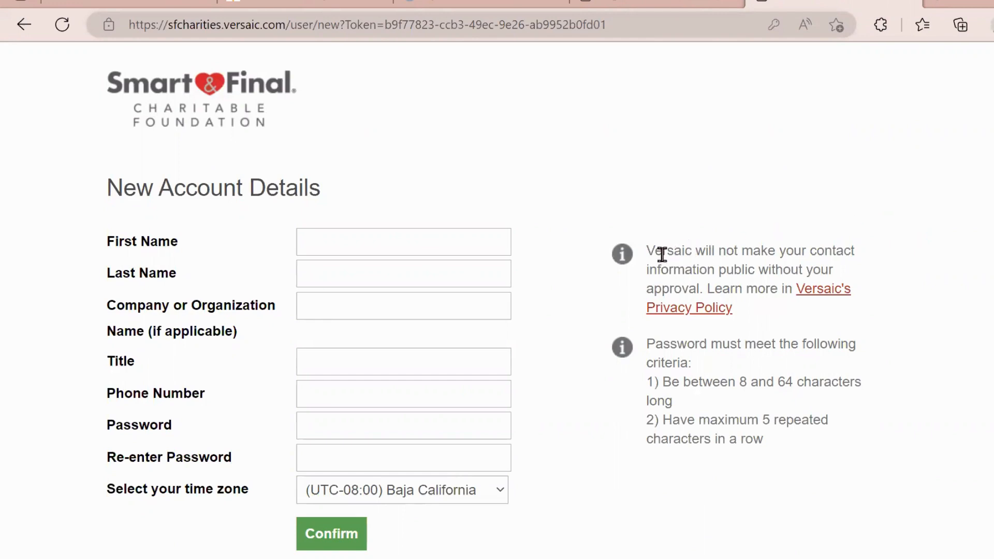
- Enter the contact's first name and move through the account detail fields
double_click(696, 250)
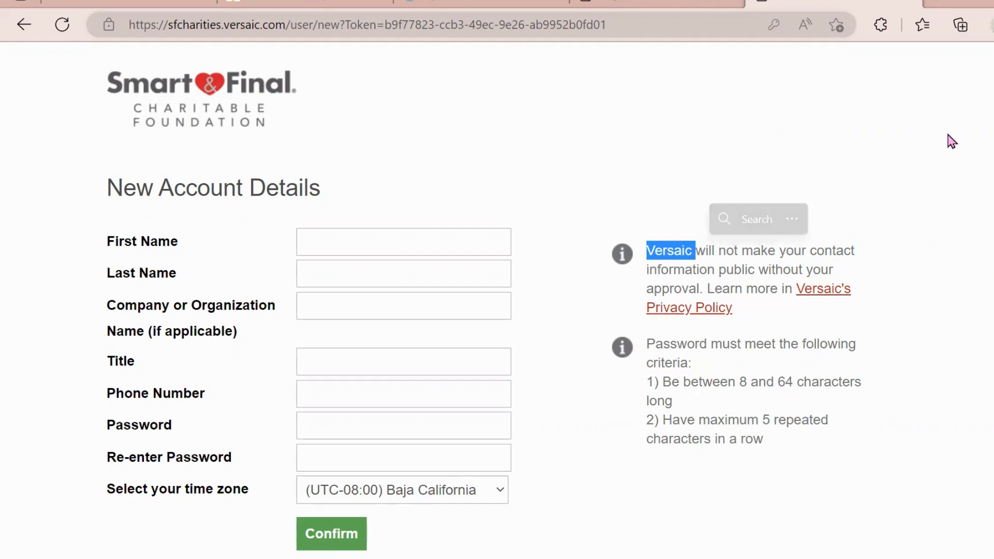
click(424, 242)
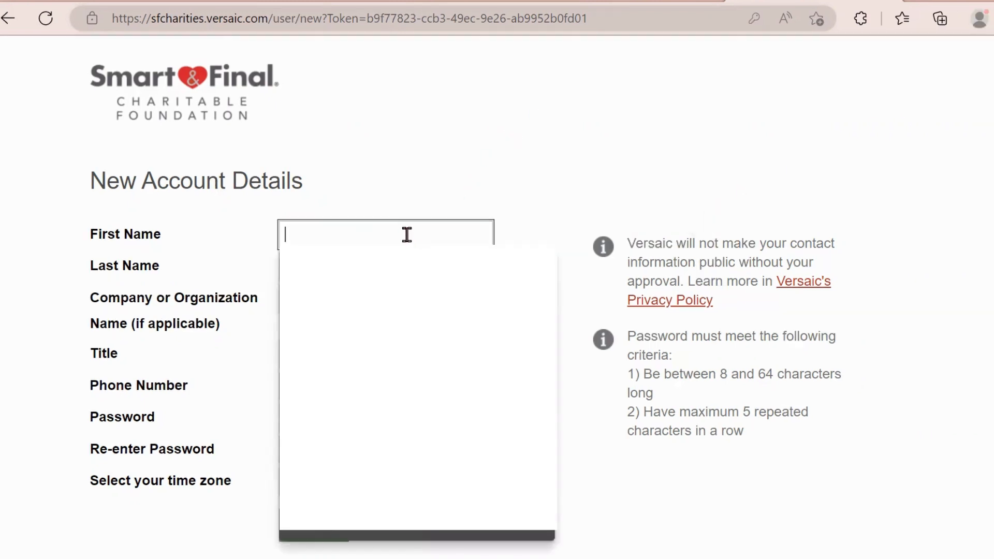
click(575, 153)
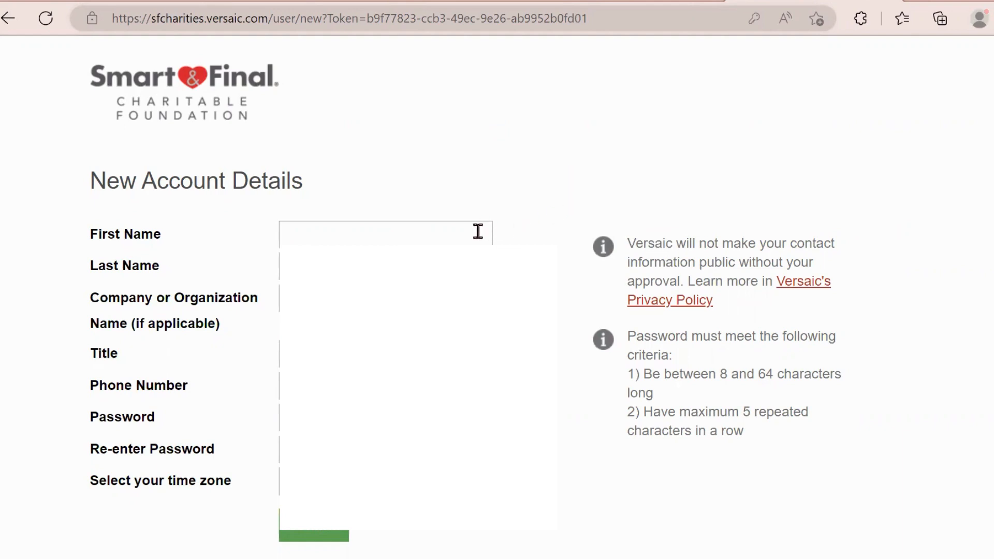
click(444, 241)
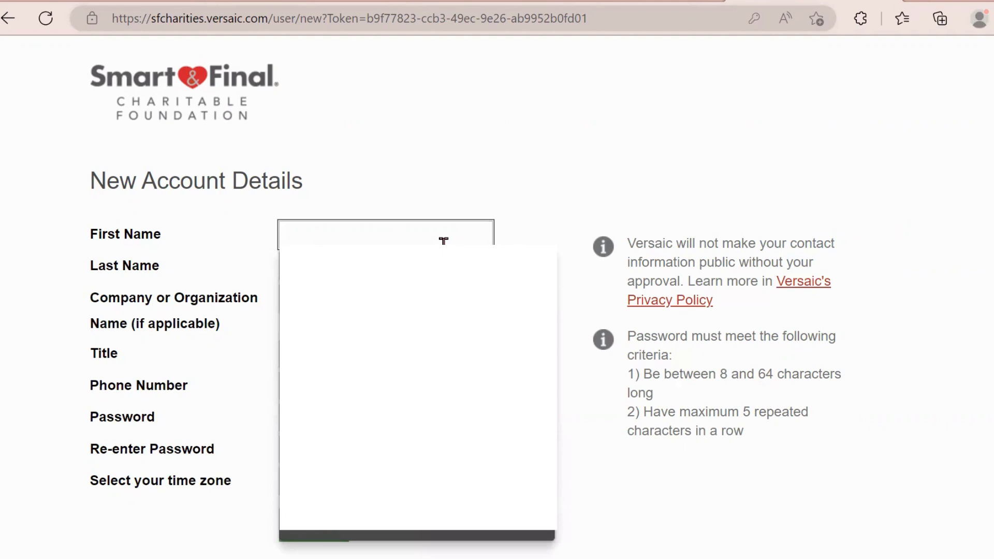
text(J)
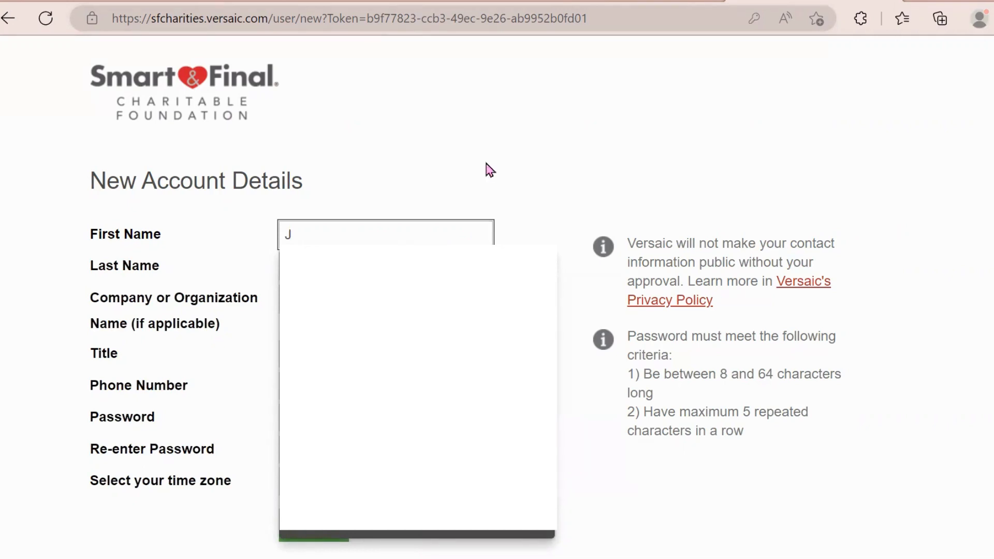
text(ane)
key(Tab)
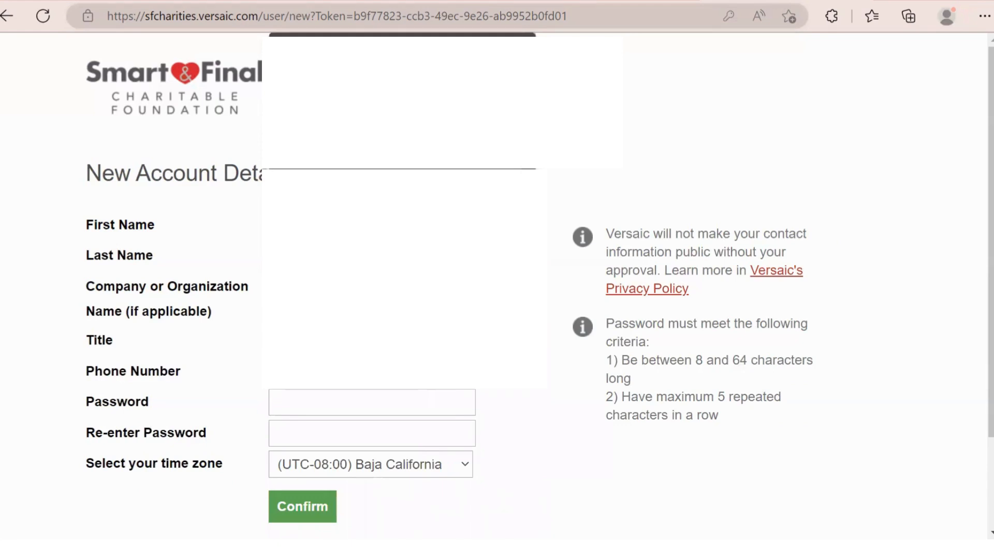
key(Tab)
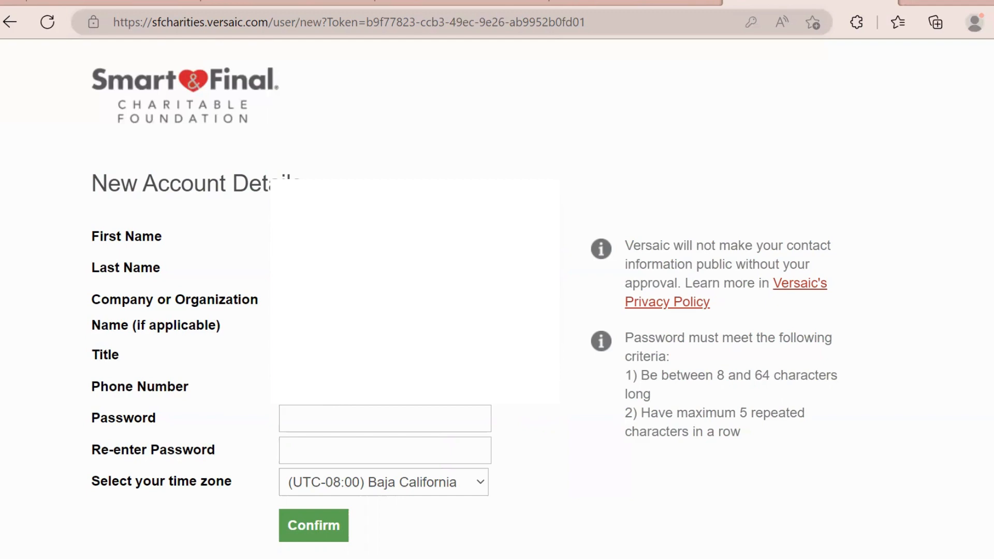
- Set and confirm the account password and choose the Pacific Time (US & Canada) time zone
click(335, 424)
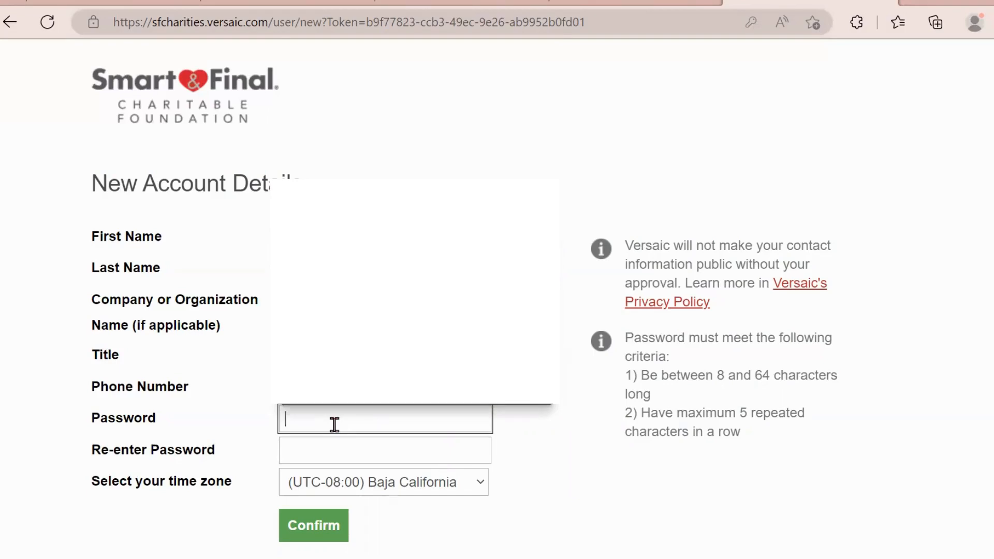
text(P)
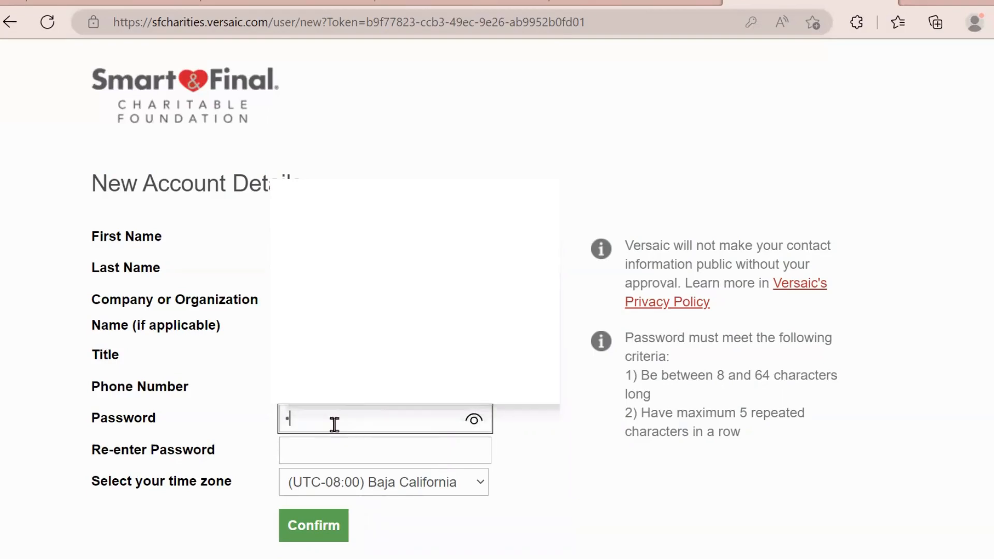
text(•••••••)
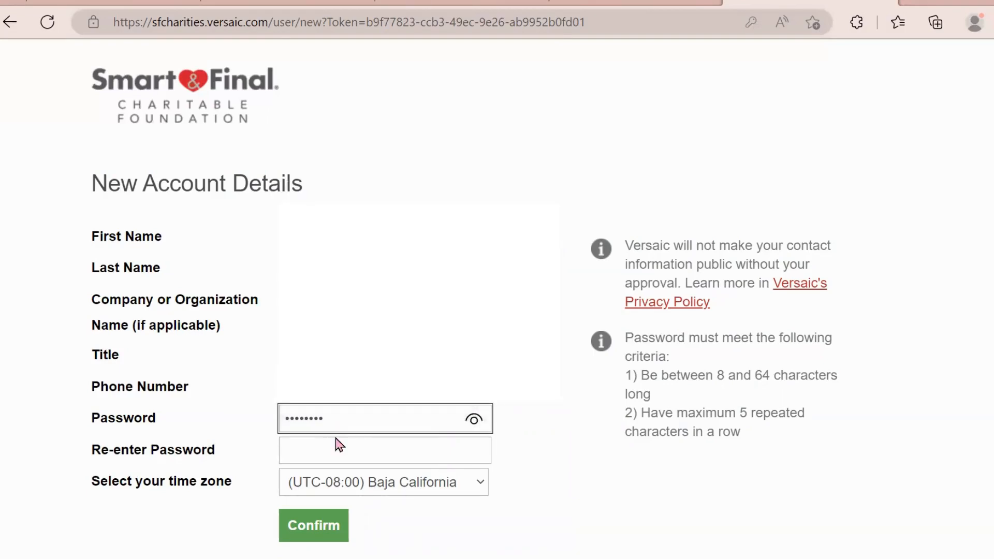
click(339, 448)
text(••••••••••)
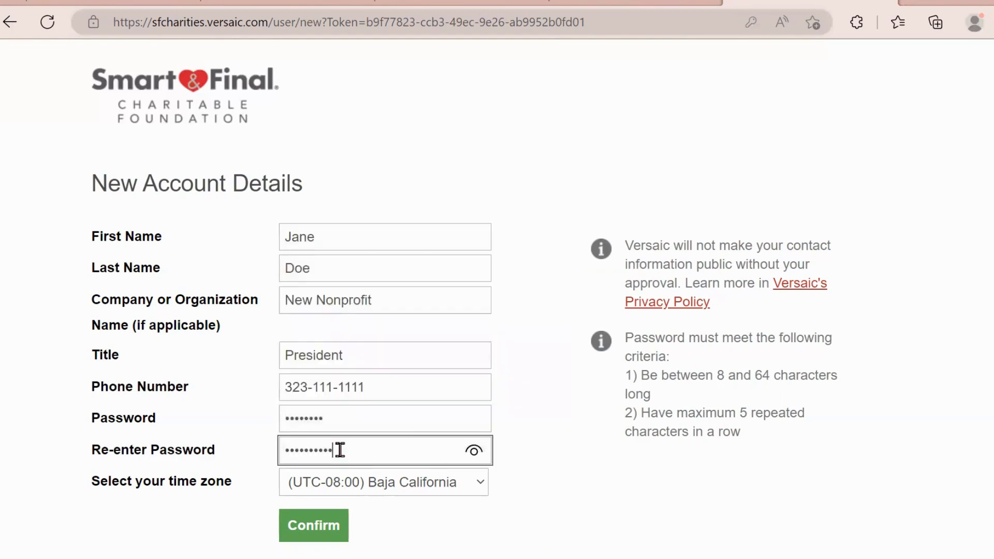
click(345, 419)
text(•)
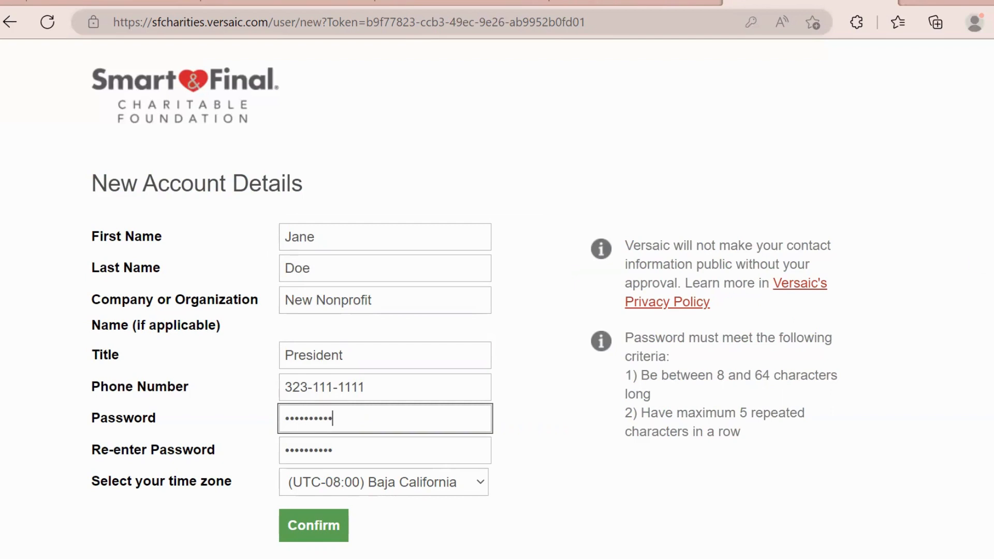
scroll(533, 415, down, 2)
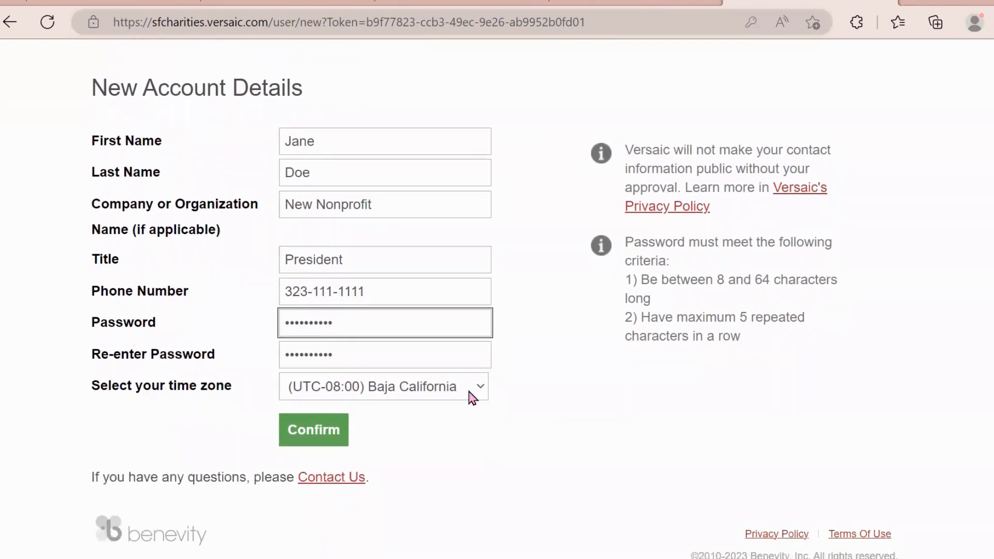
click(481, 389)
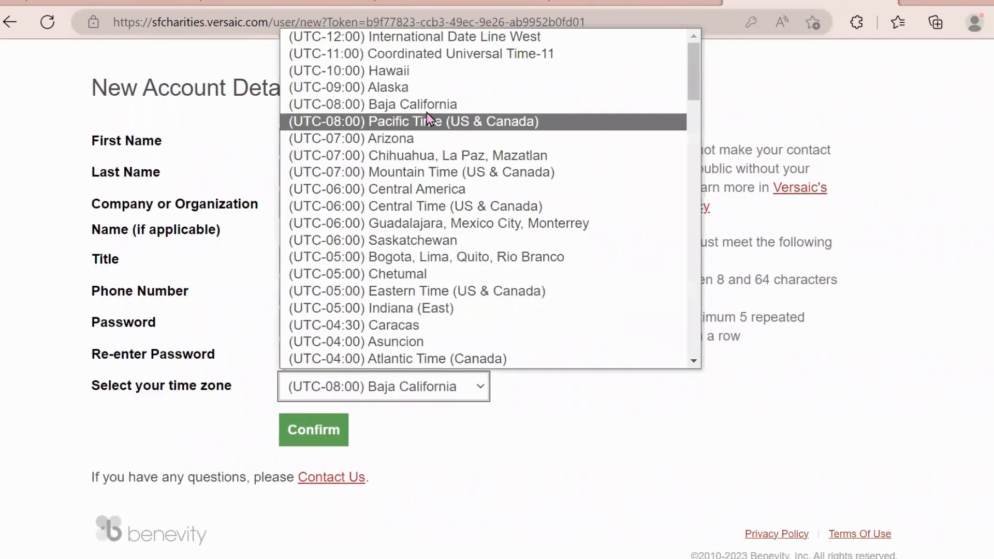
click(433, 123)
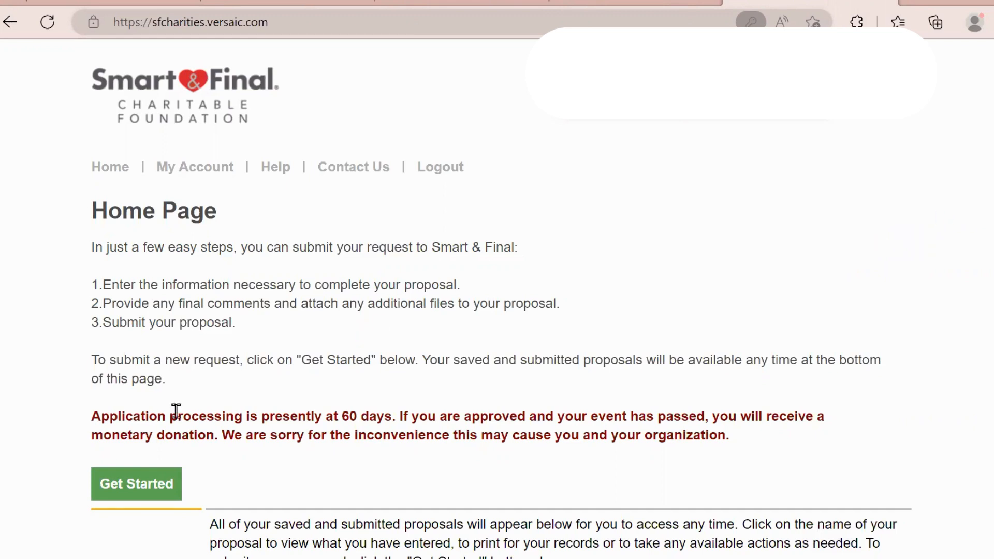
- Start a new request answering Organization, 501(c)3 Yes, California, and Health & Wellness, then go to page 2
click(150, 486)
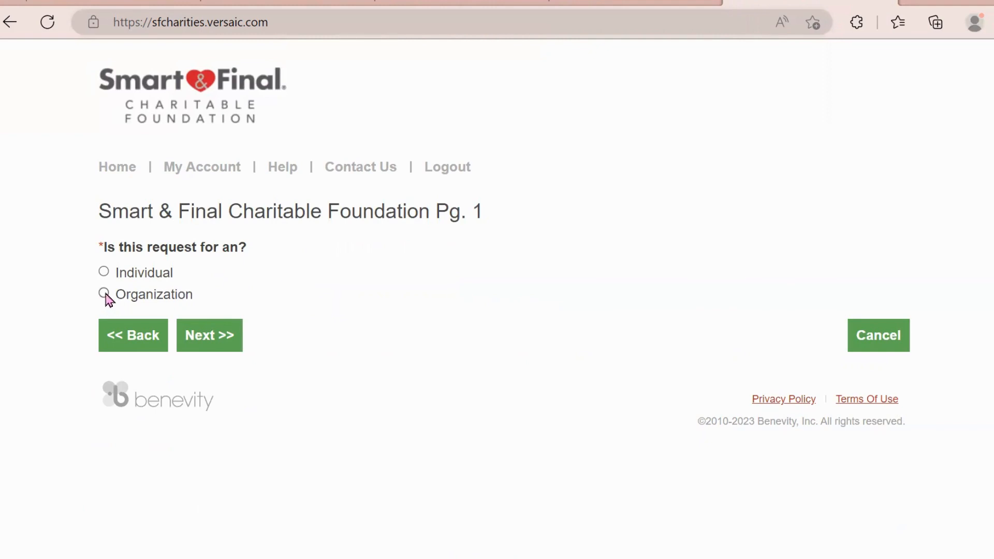
click(105, 294)
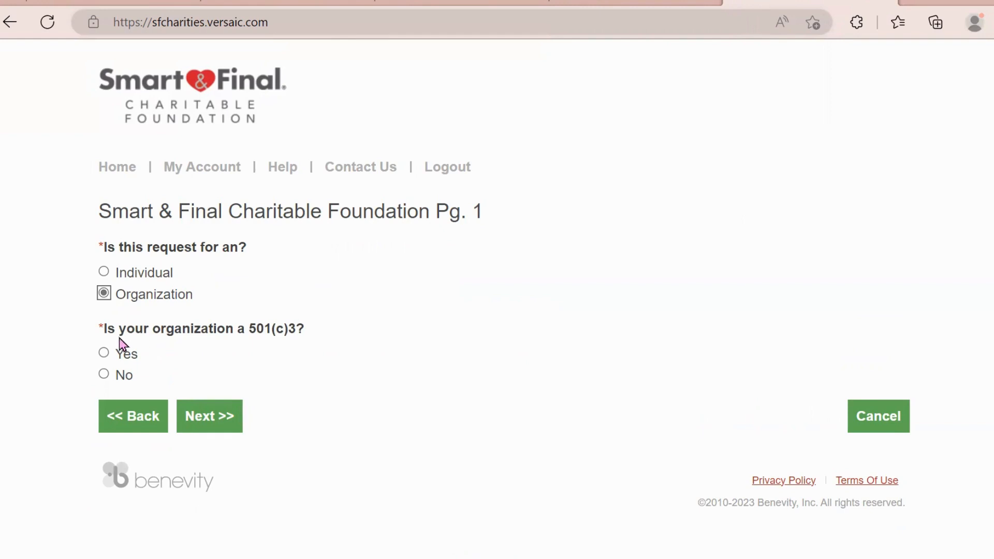
click(103, 353)
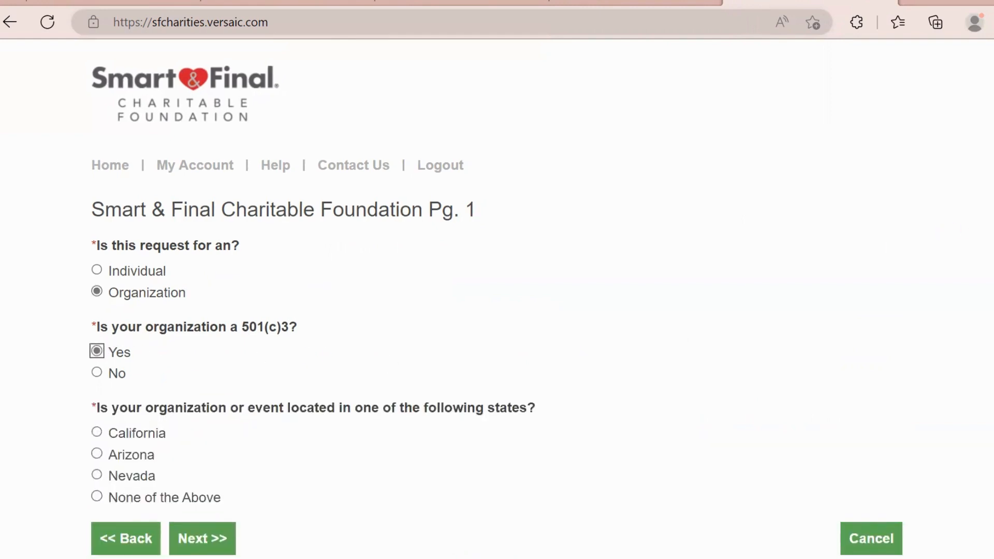
scroll(495, 299, down, 1)
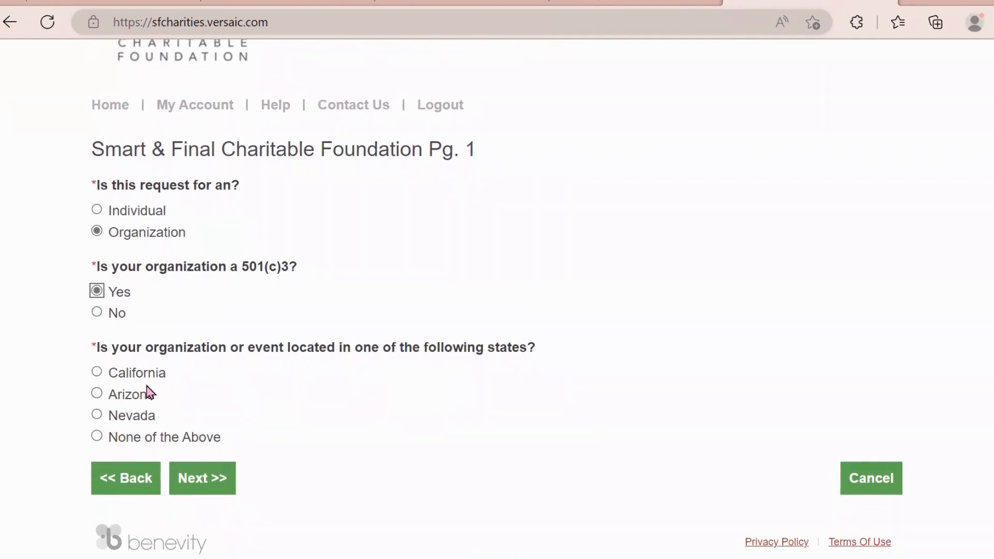
click(97, 372)
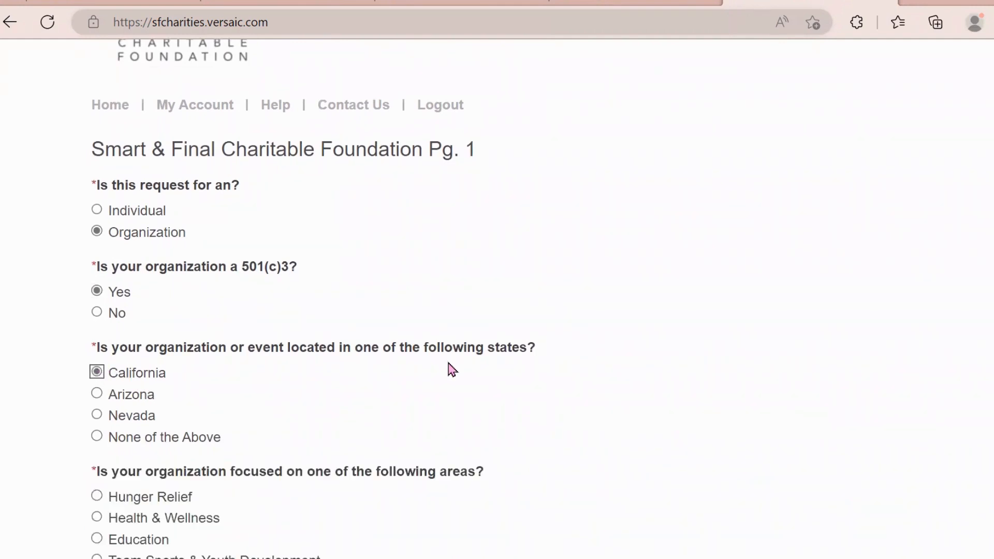
scroll(312, 298, down, 3)
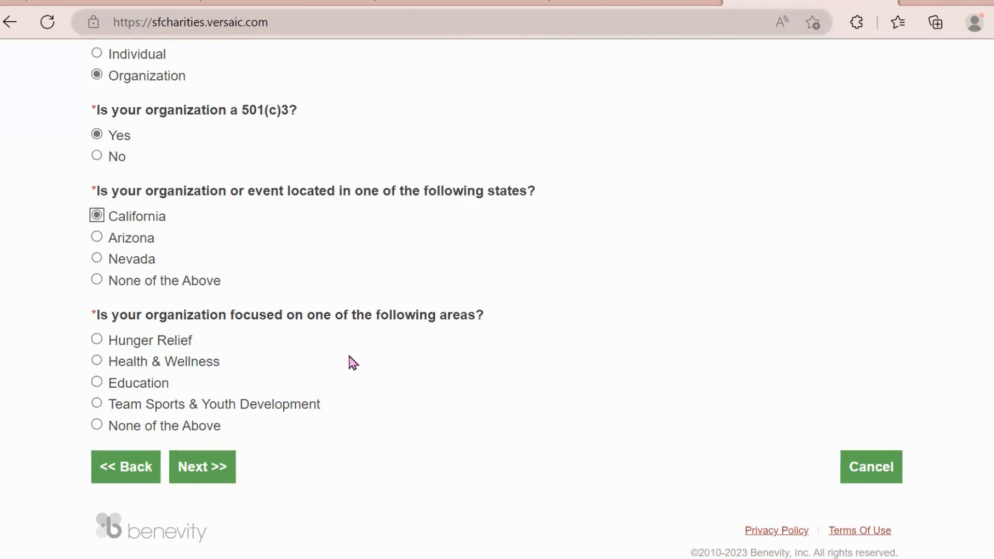
click(97, 362)
click(203, 468)
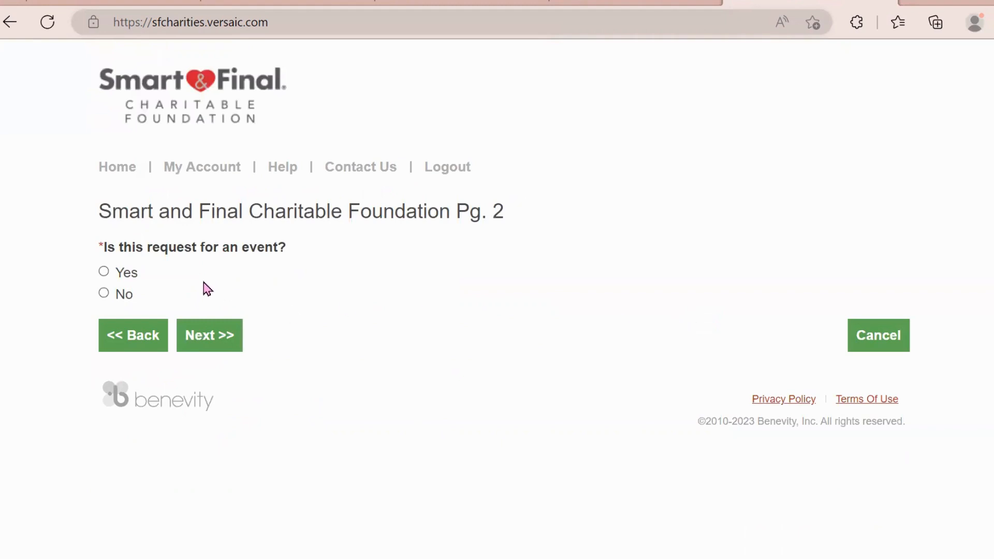
- Answer No to the event question and No to applying in the last 12 months
click(104, 294)
click(205, 336)
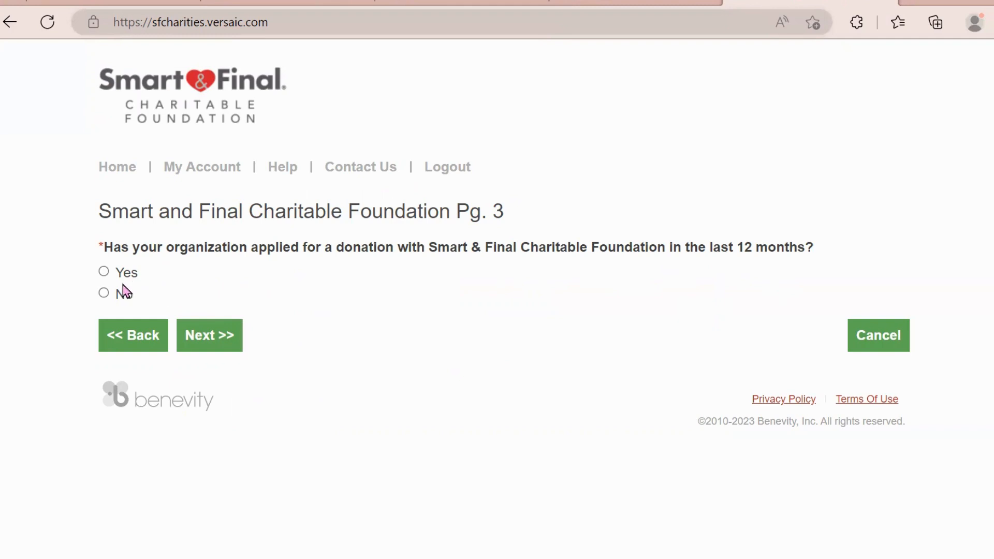
click(104, 293)
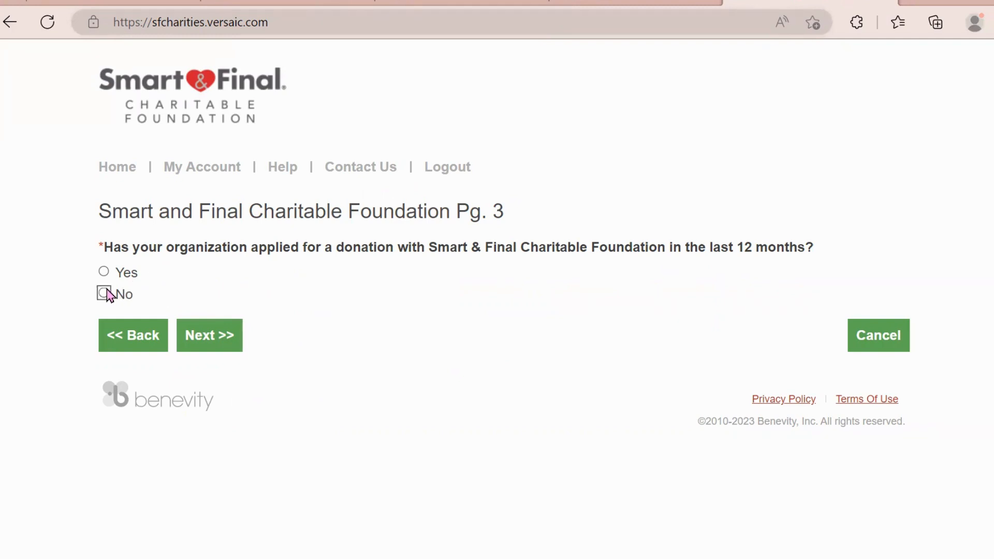
click(203, 336)
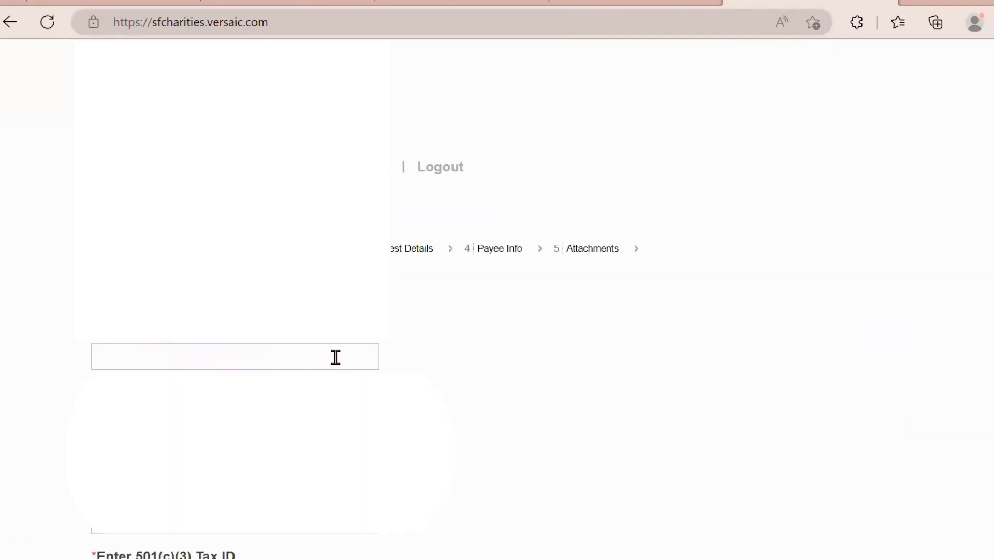
- Enter 'New Nonprofit' as the organization name and answer No to national organization membership
click(312, 358)
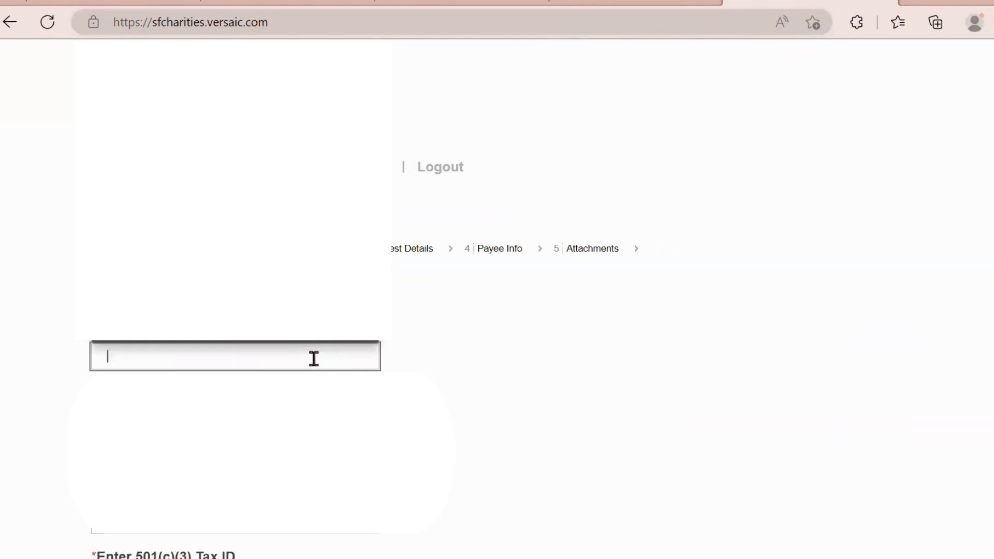
text(New )
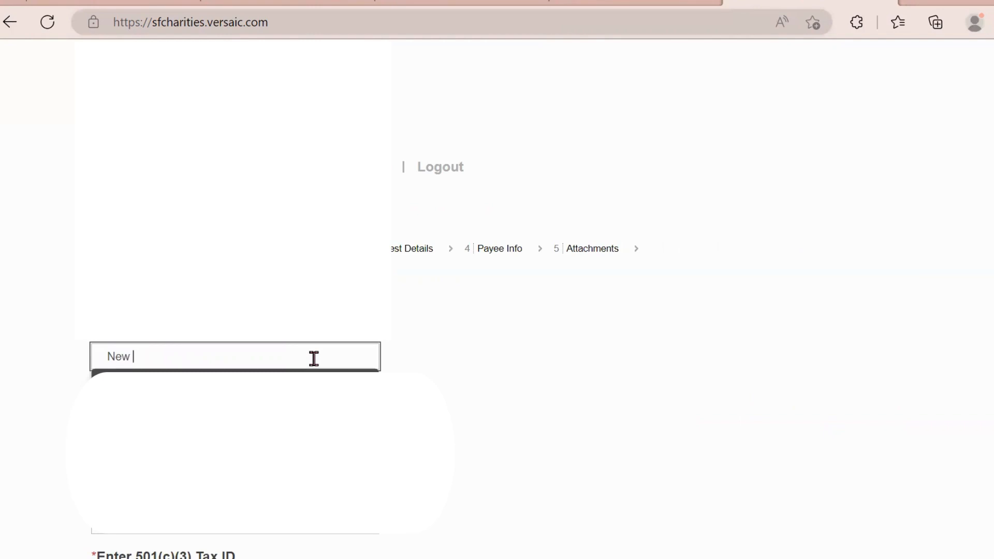
text(Nonprofit)
click(517, 324)
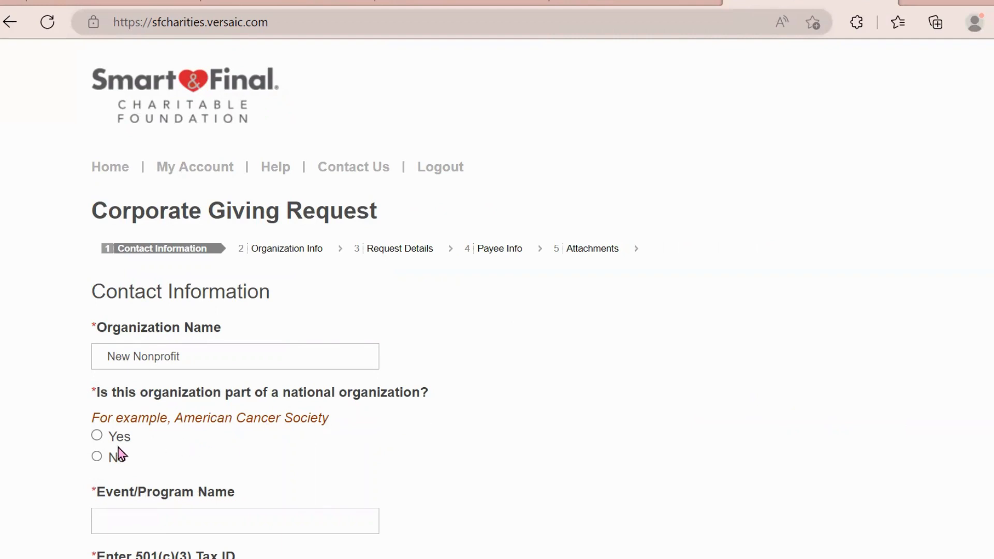
click(97, 457)
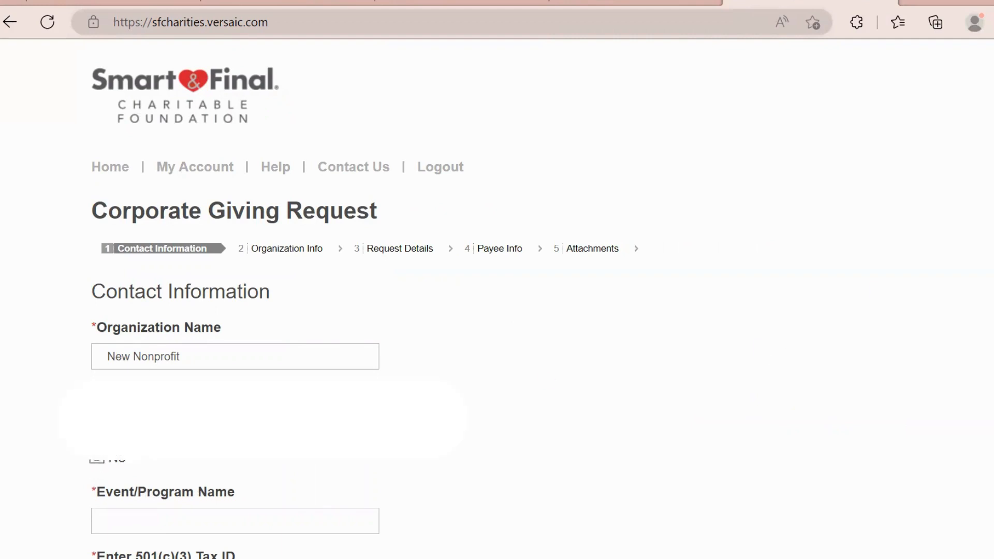
scroll(245, 364, down, 3)
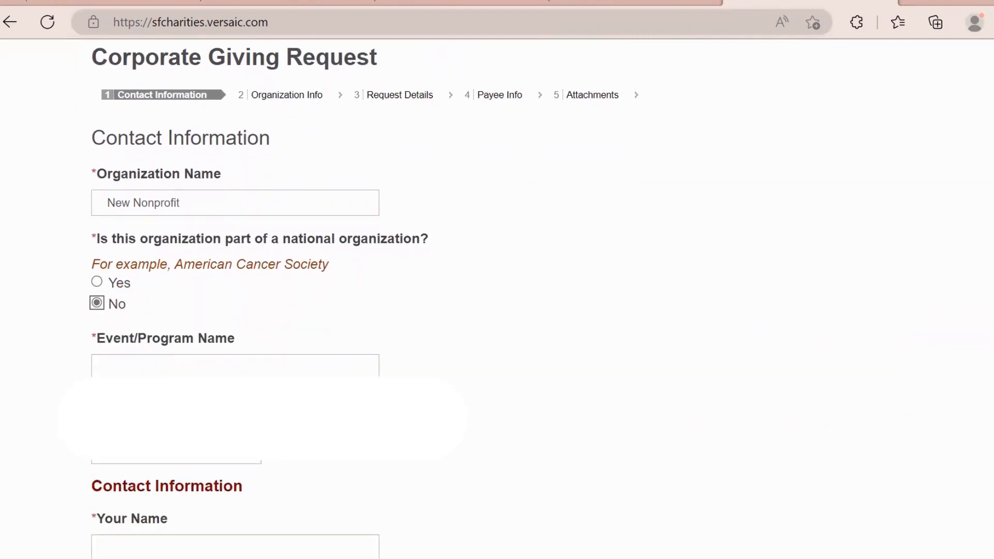
- Edit the Event/Program Name so it reads 'Youth Heath Education Program', removing 'for Youth'
click(197, 370)
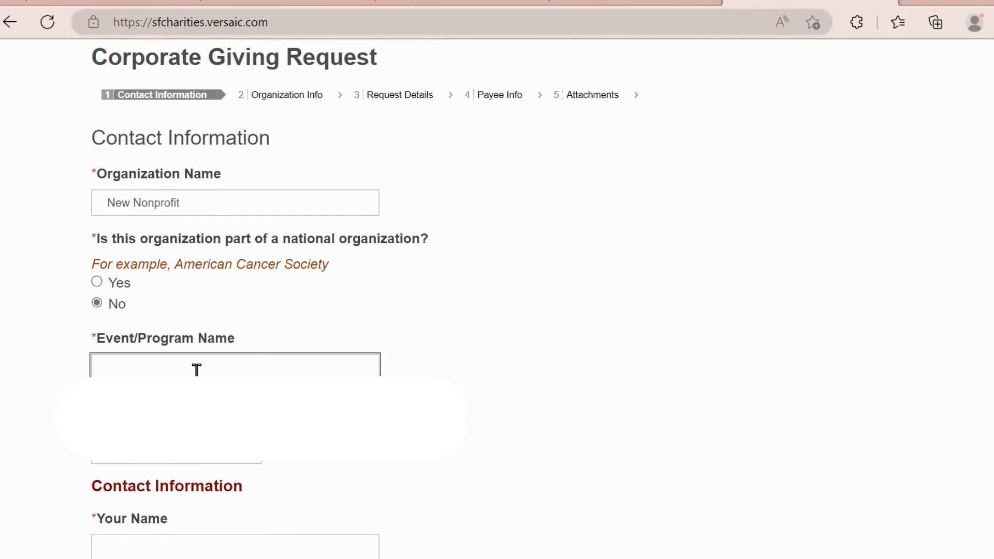
scroll(197, 370, up, 3)
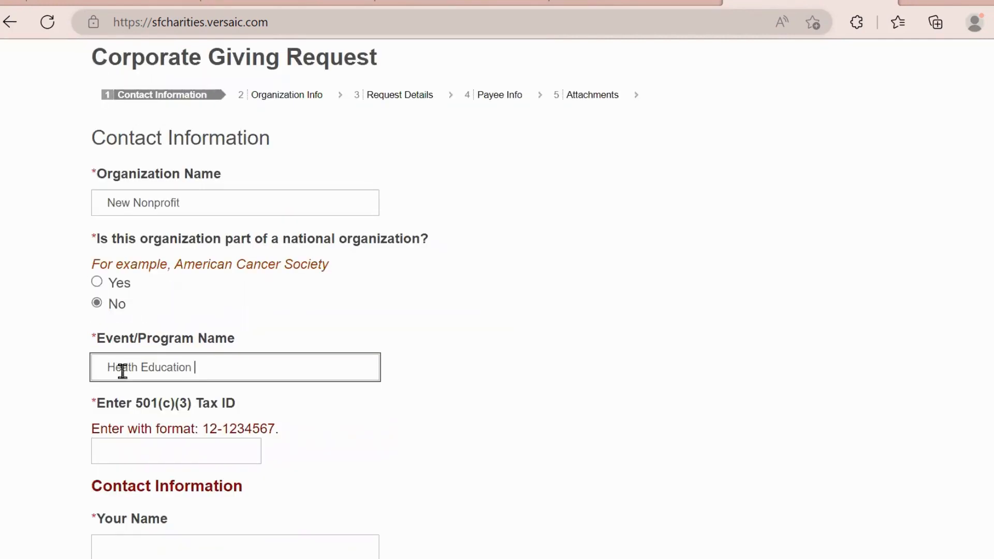
text(Program for Youth)
click(113, 368)
text(You)
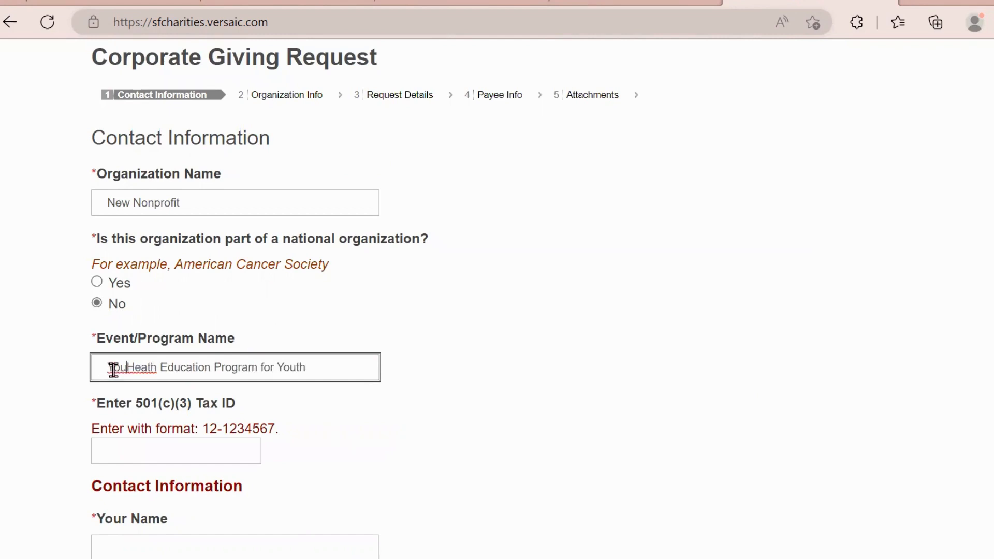
text(th)
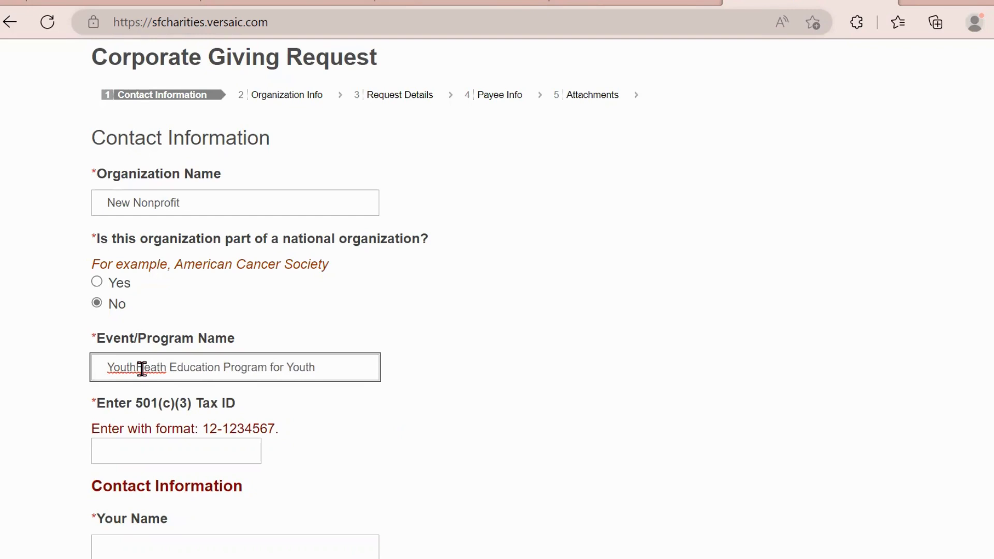
drag(272, 368, 337, 377)
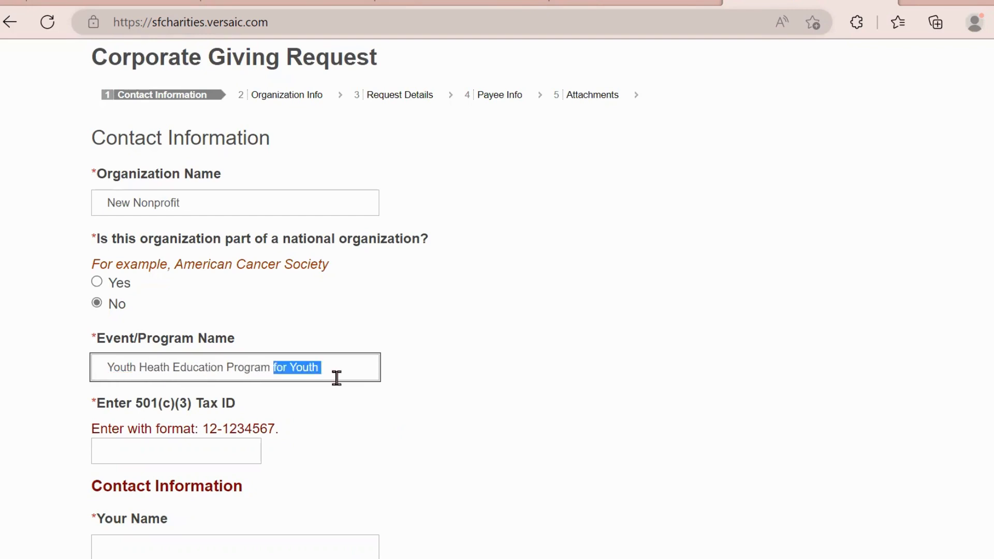
key(BackSpace)
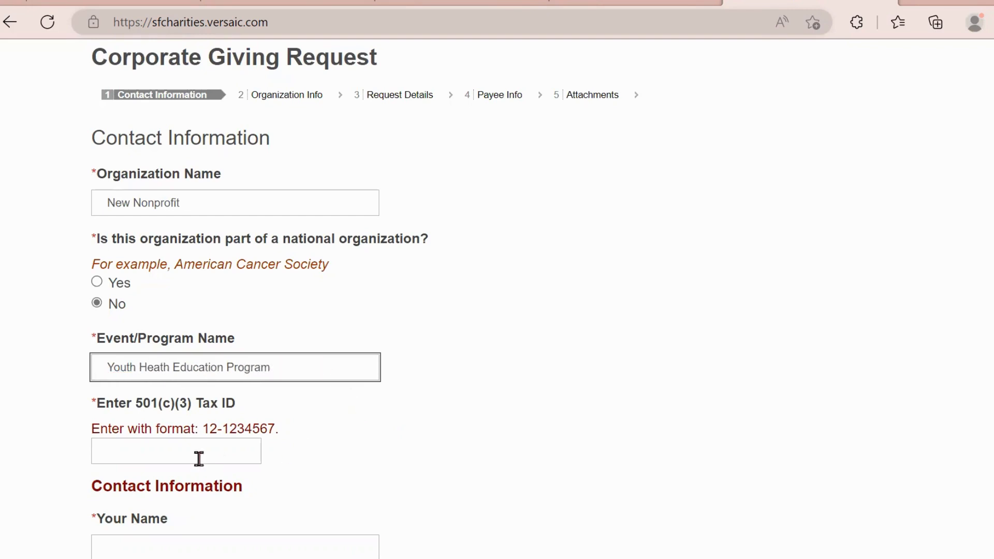
- Enter the organization's Tax ID and leave the field so it gets validated
click(196, 453)
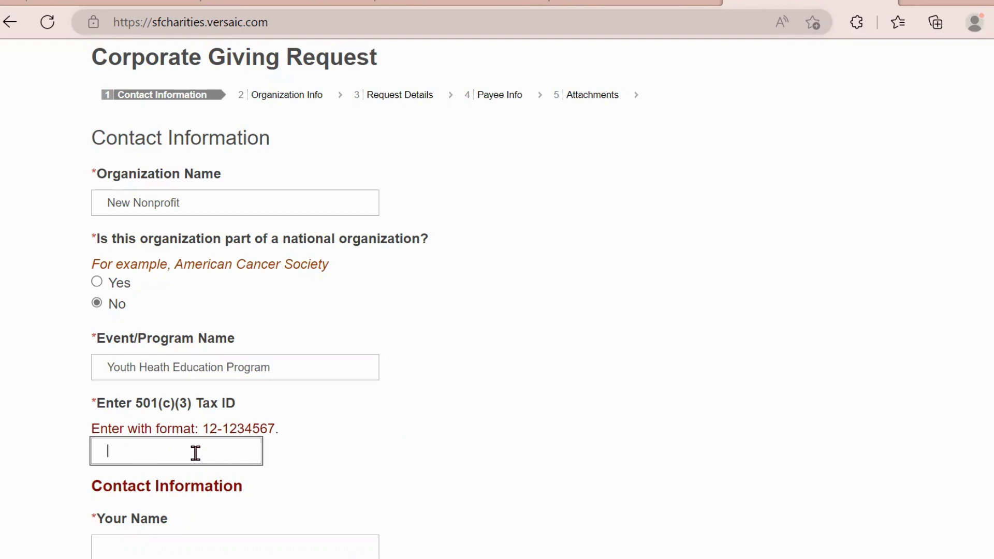
text(11-1111111)
scroll(591, 212, down, 4)
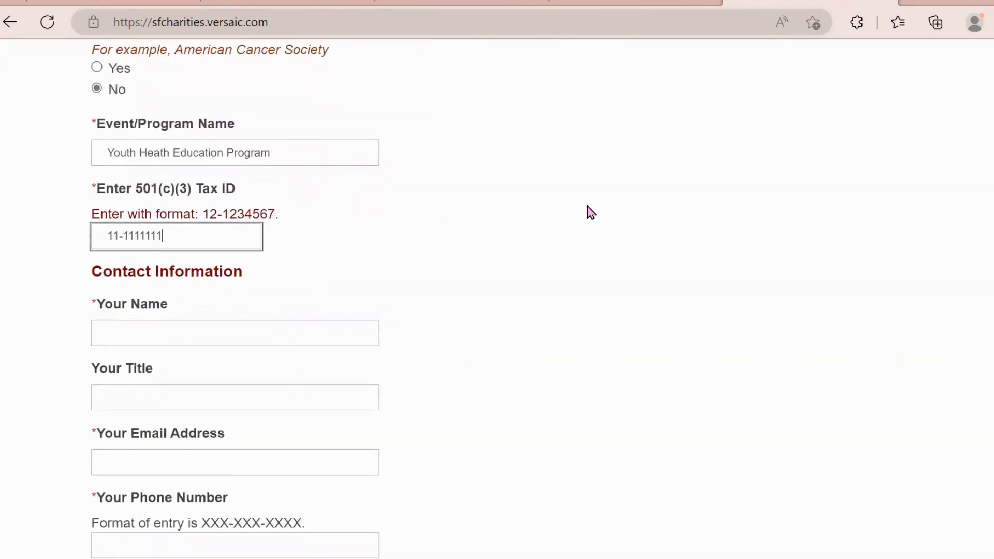
click(259, 332)
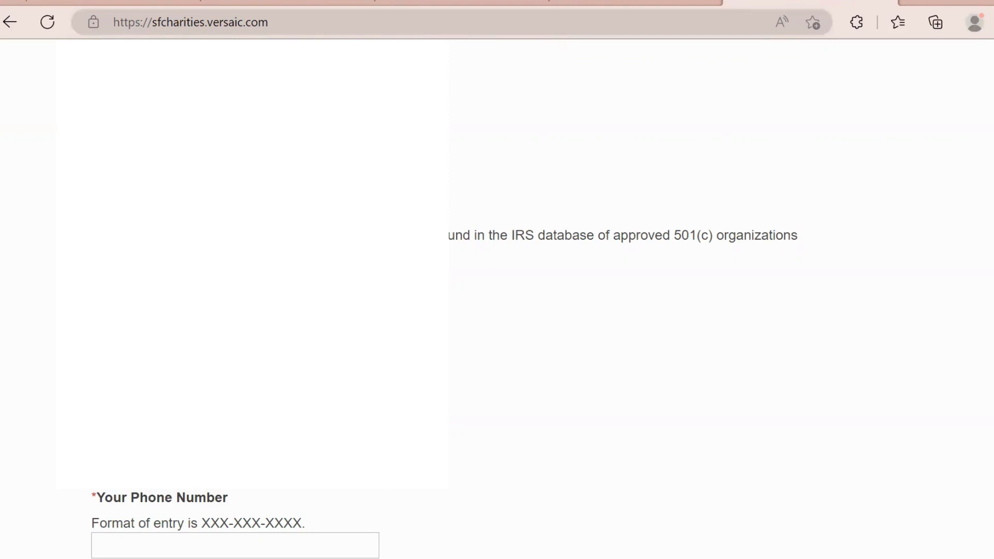
- Autofill the contact details and correct the last digits of the phone number
scroll(139, 463, down, 3)
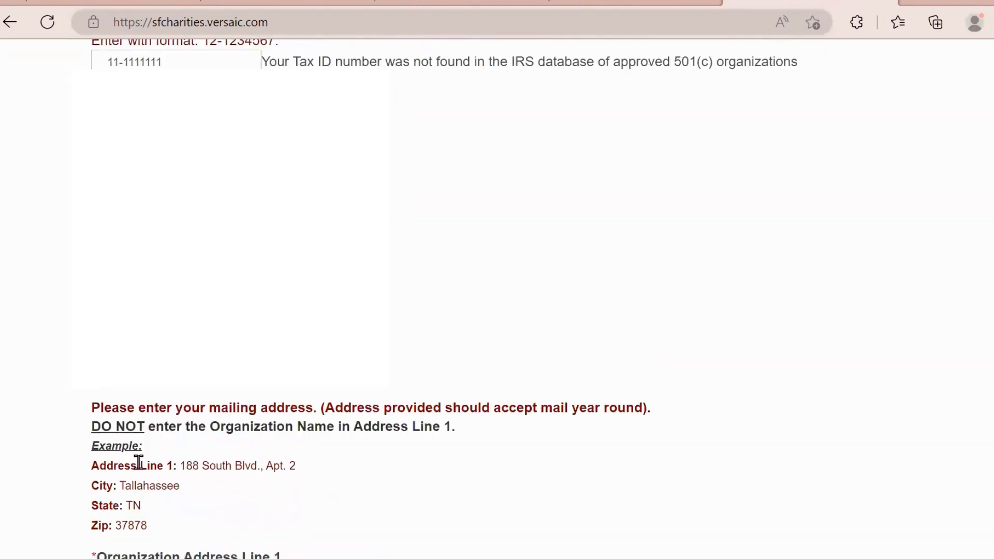
click(155, 370)
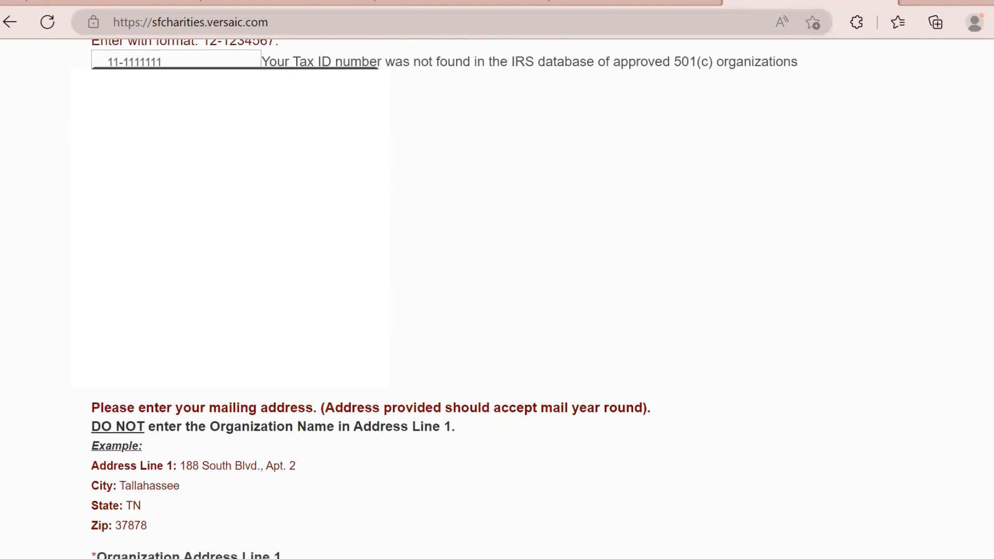
click(155, 370)
drag(180, 372, 131, 372)
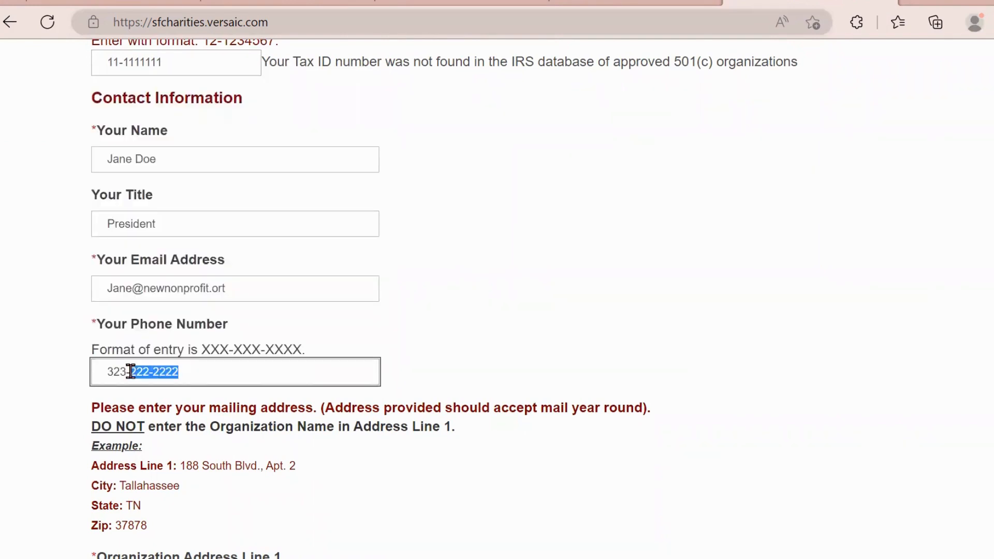
text(111-1111)
click(679, 257)
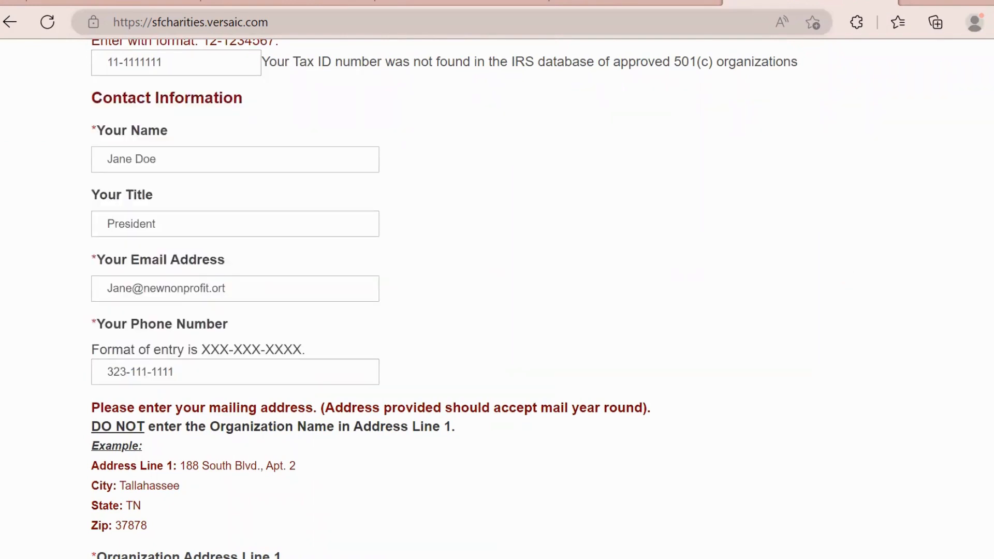
scroll(497, 299, down, 5)
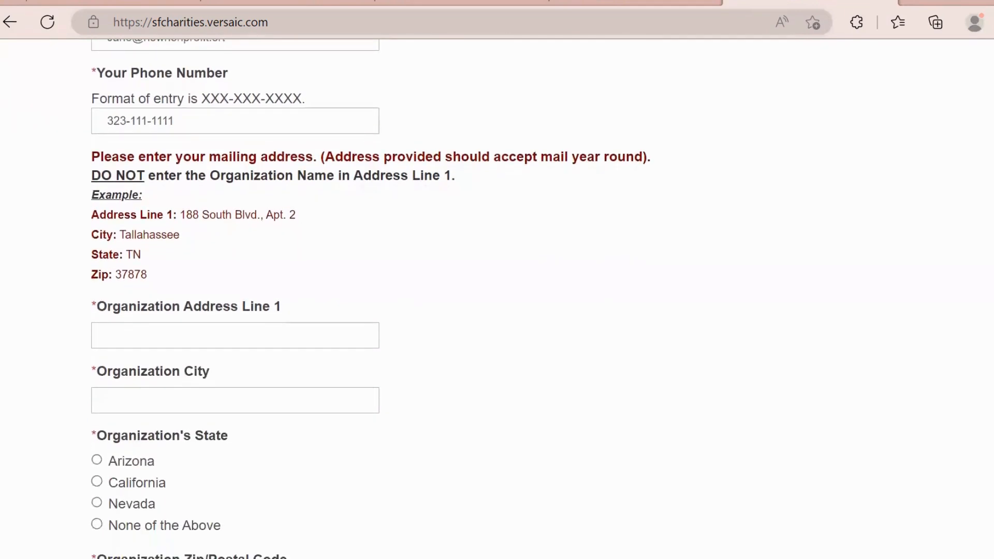
- Enter the organization's address with California, Los Angeles County and zip code, then continue to Organization Info
click(162, 336)
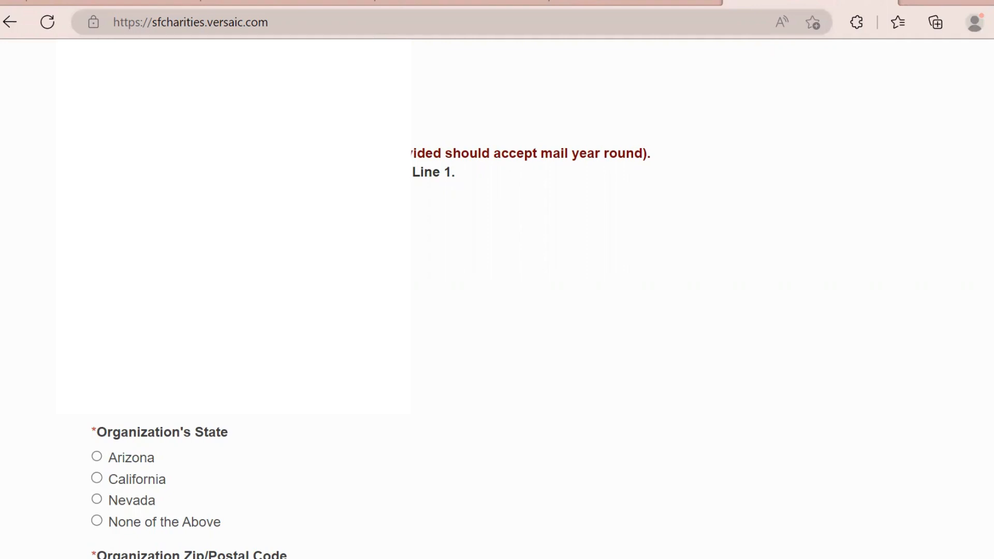
click(97, 479)
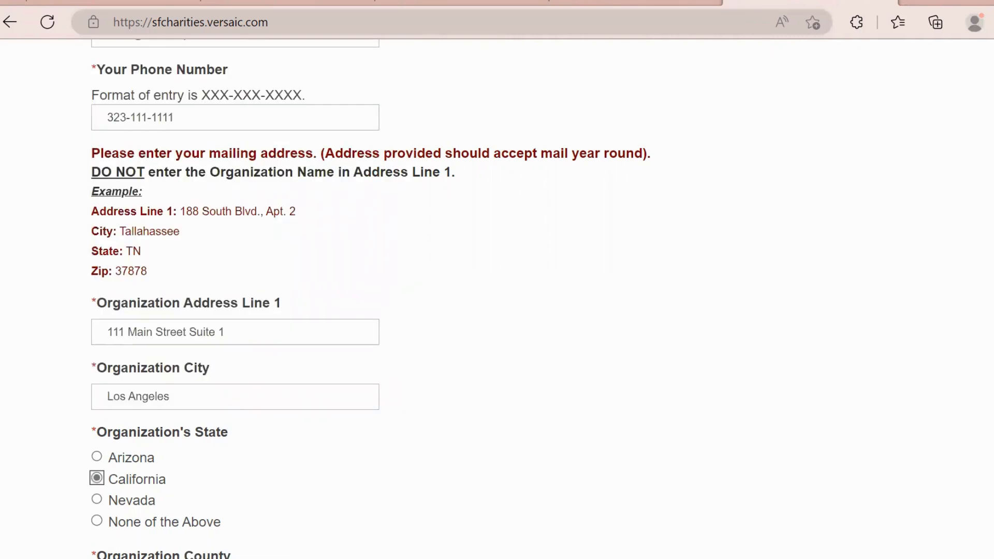
scroll(707, 275, down, 3)
scroll(493, 298, down, 2)
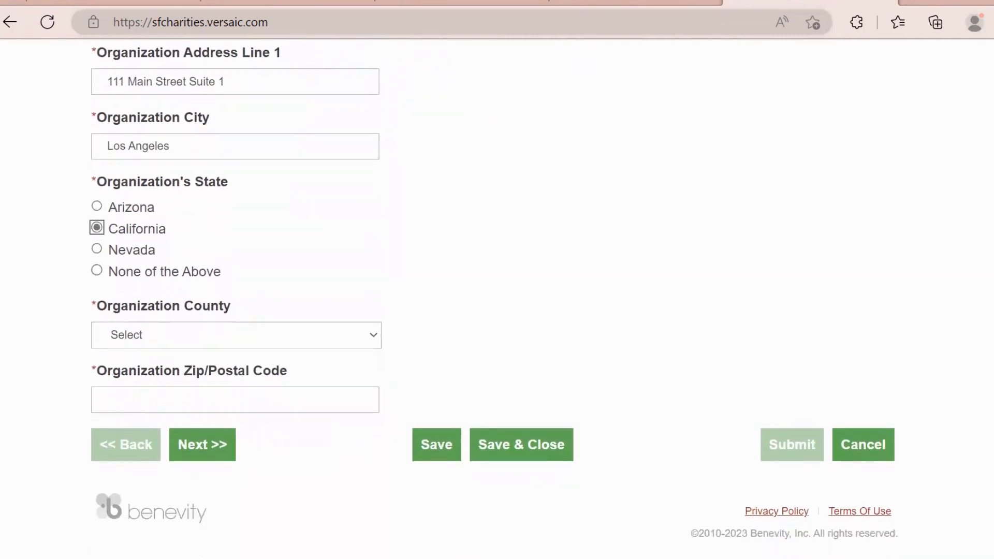
click(373, 340)
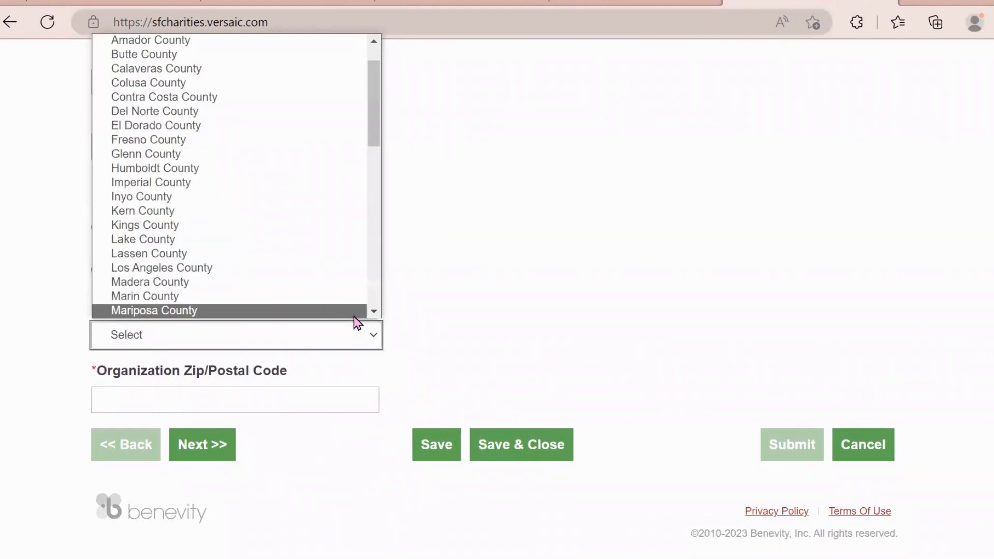
click(352, 279)
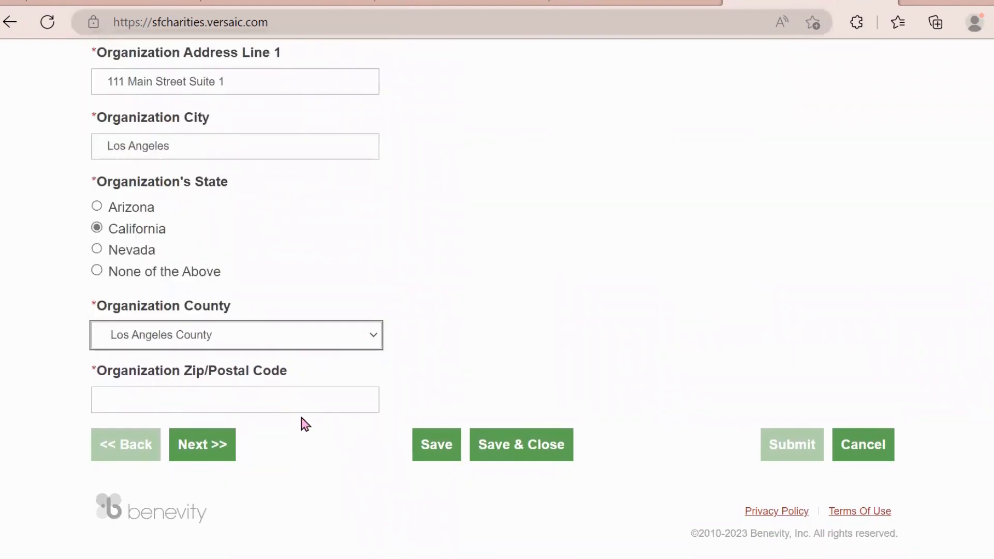
click(288, 401)
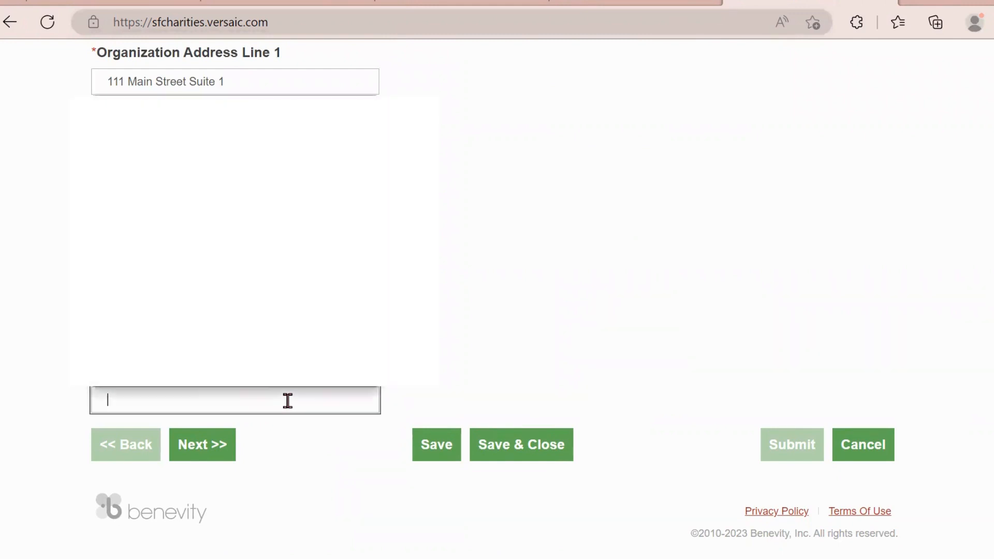
text(90001)
click(548, 348)
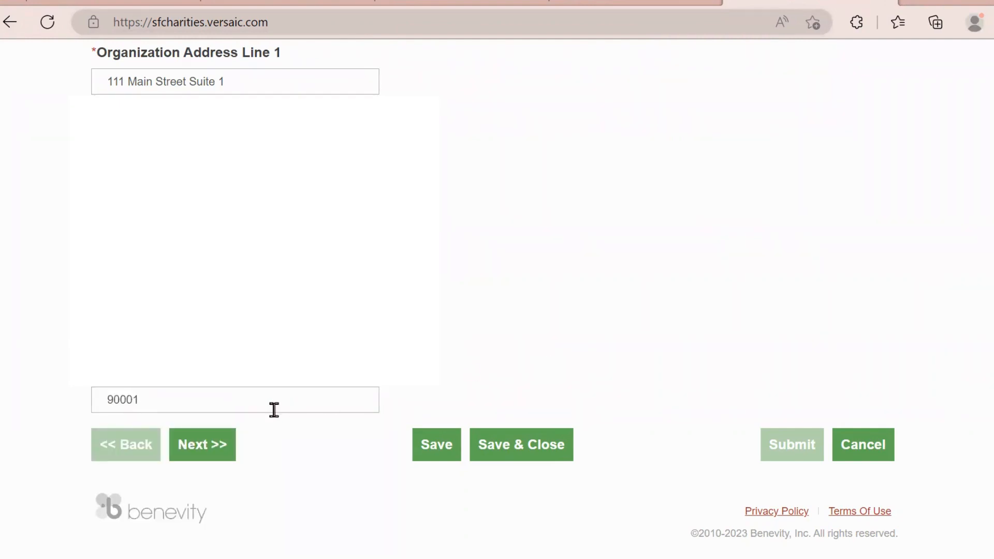
click(207, 445)
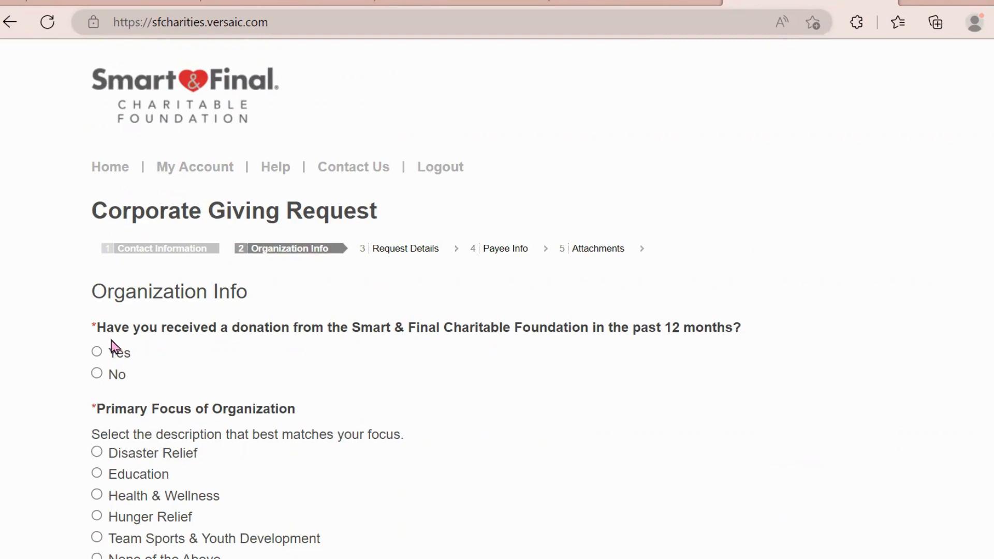
- Answer No to a foundation donation in the past 12 months and pick Health & Wellness as primary focus
click(97, 352)
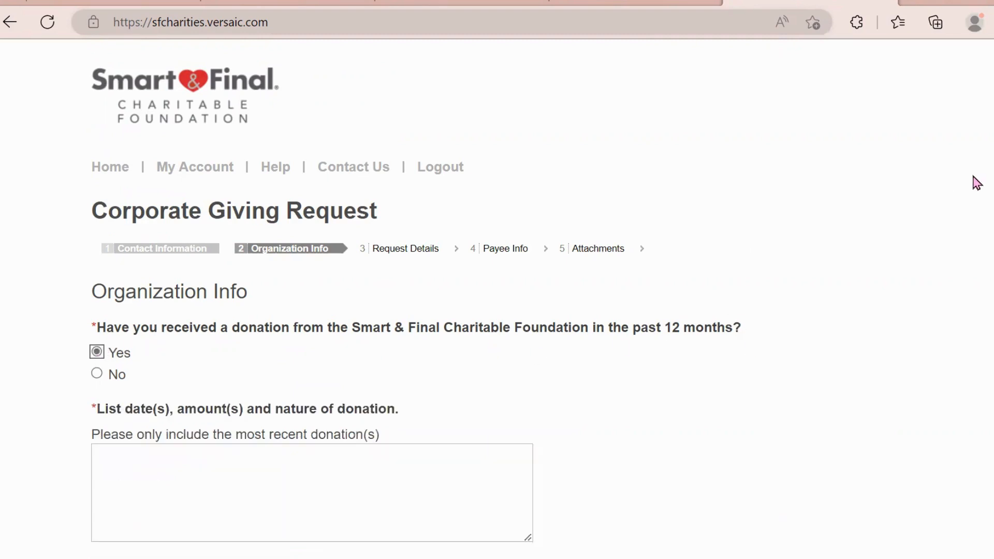
scroll(610, 262, down, 1)
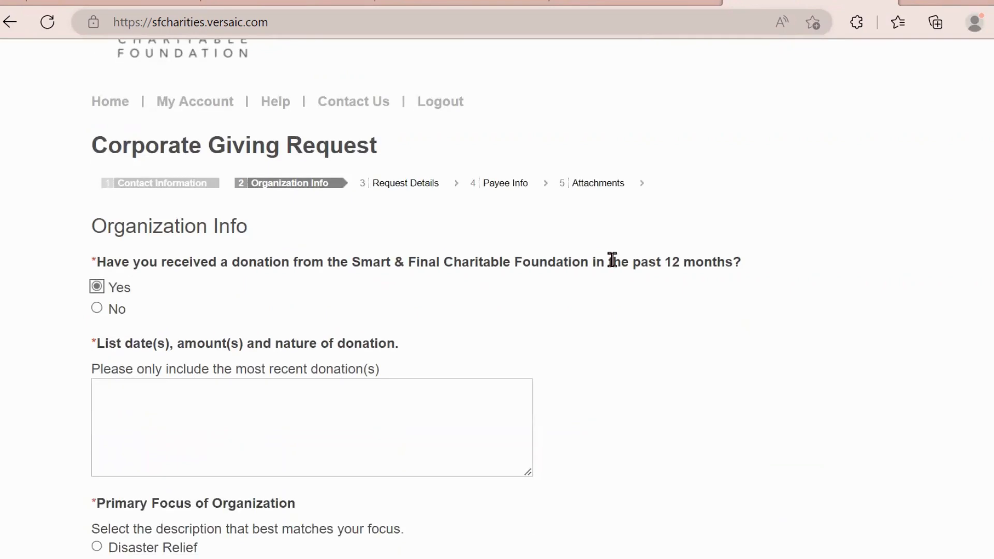
click(97, 309)
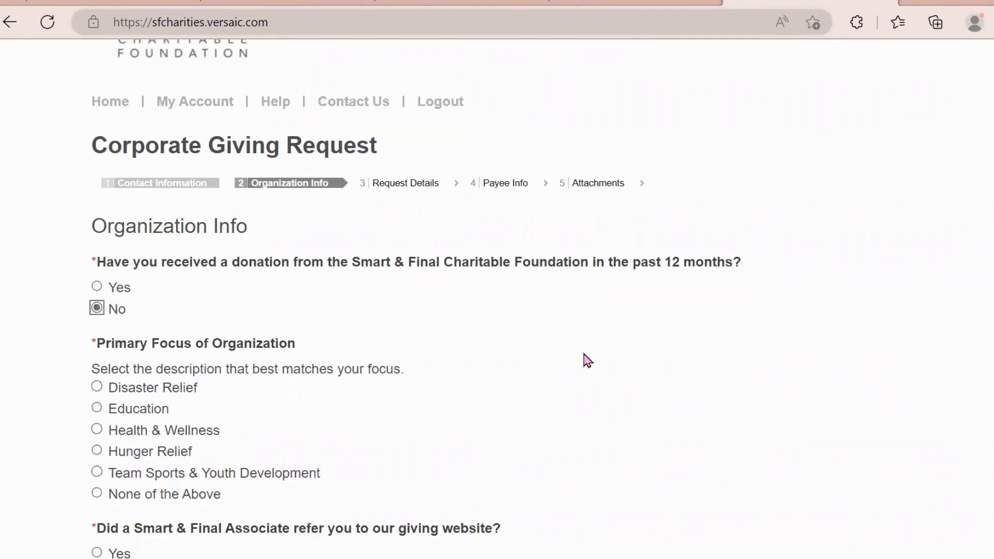
click(97, 430)
scroll(566, 300, down, 5)
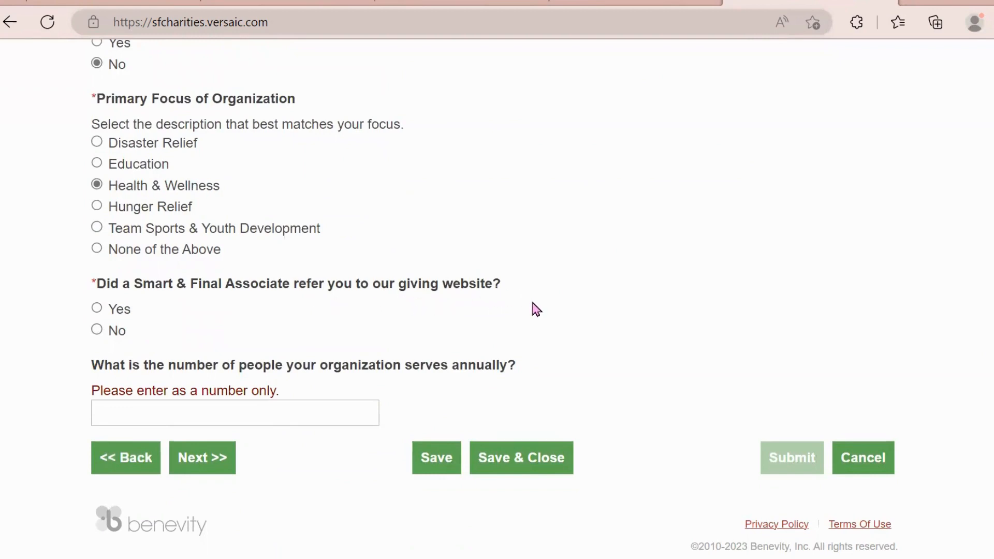
- Answer Yes to the Smart & Final Associate referral and go through the associate name and store location fields
click(97, 330)
click(98, 308)
click(99, 309)
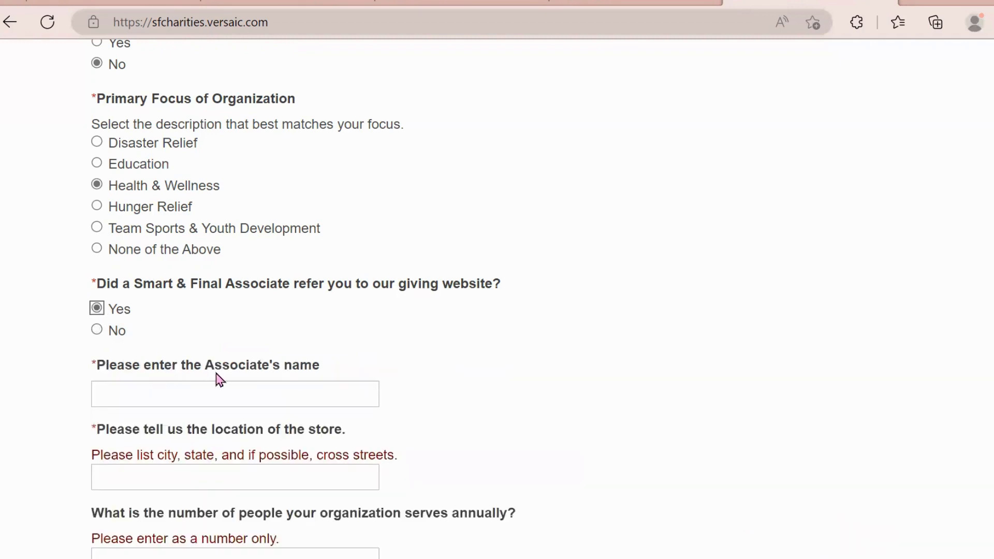
click(209, 394)
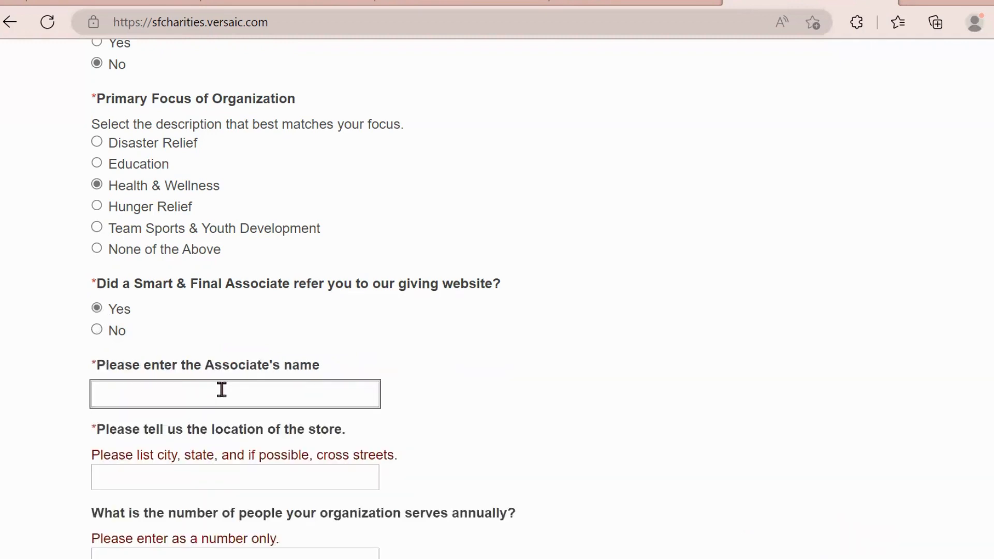
scroll(255, 392, down, 3)
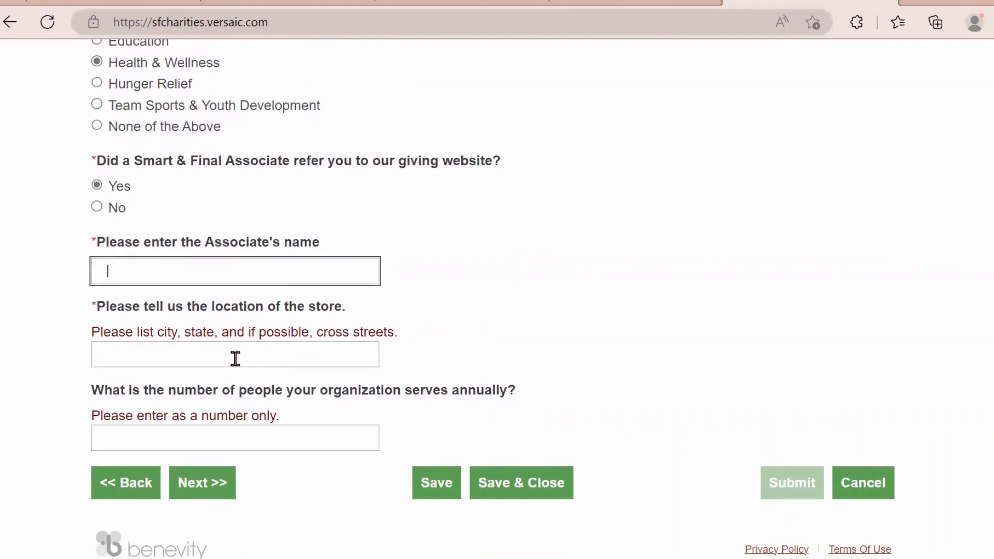
click(363, 354)
click(565, 267)
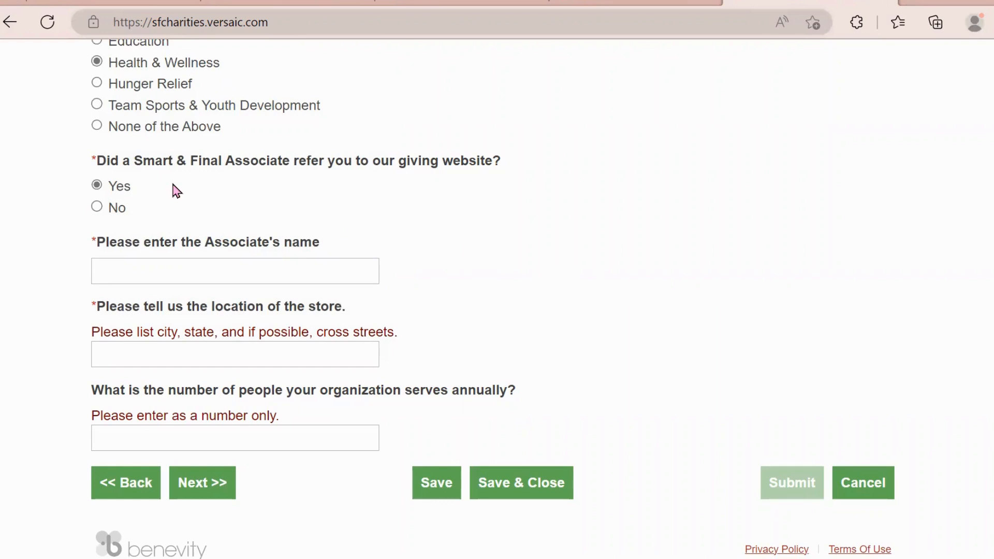
- Switch the referral answer to No, record 4,000 people served annually, and continue to Request Details
click(97, 208)
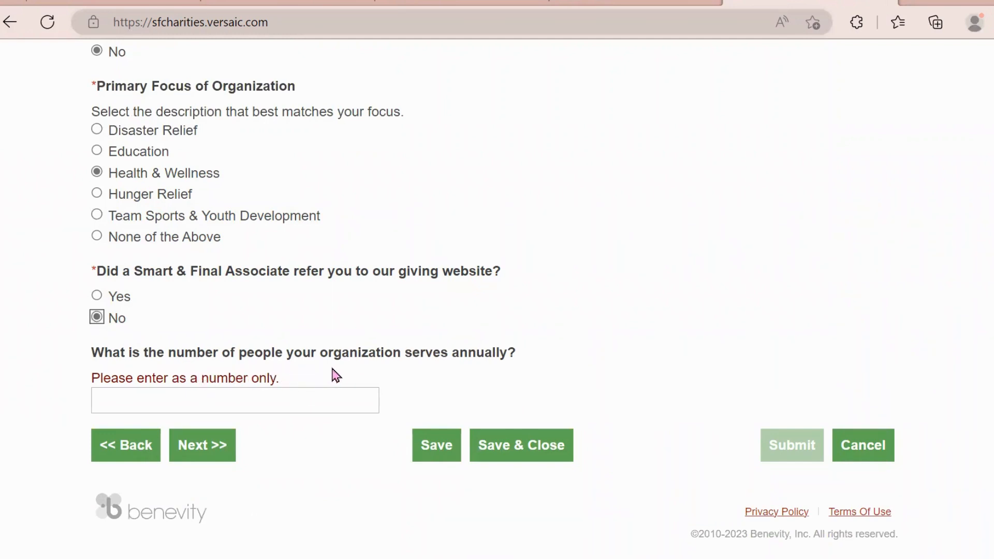
click(120, 402)
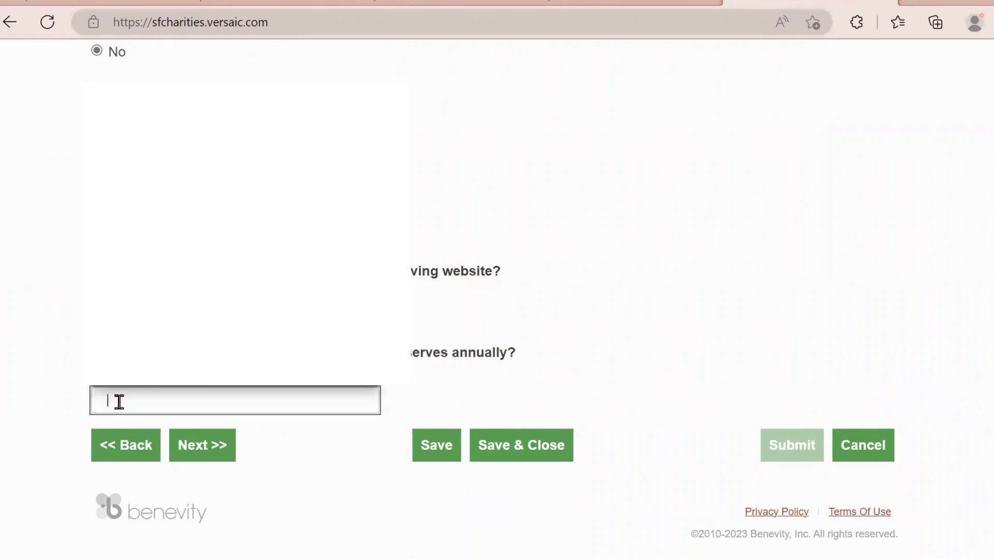
text(4,00)
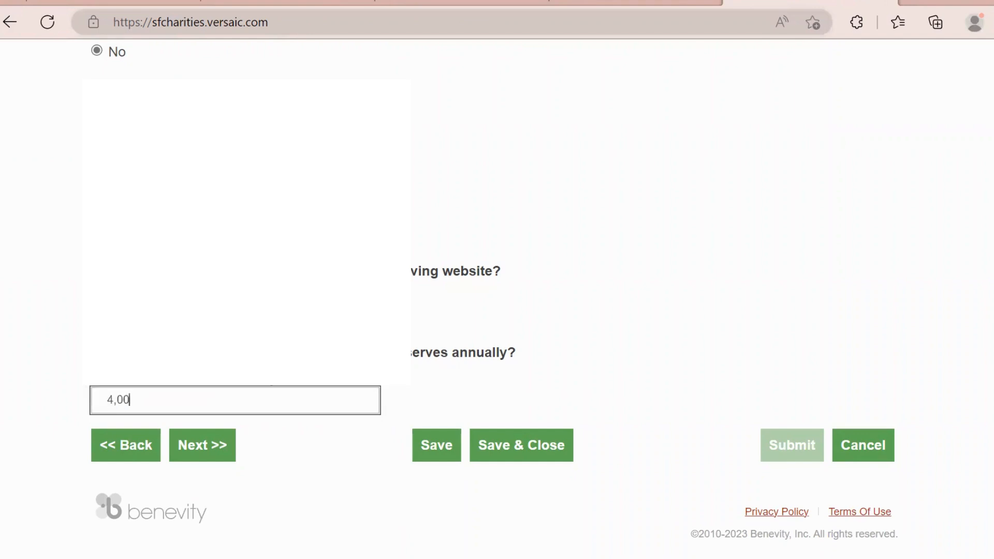
text(0)
click(866, 188)
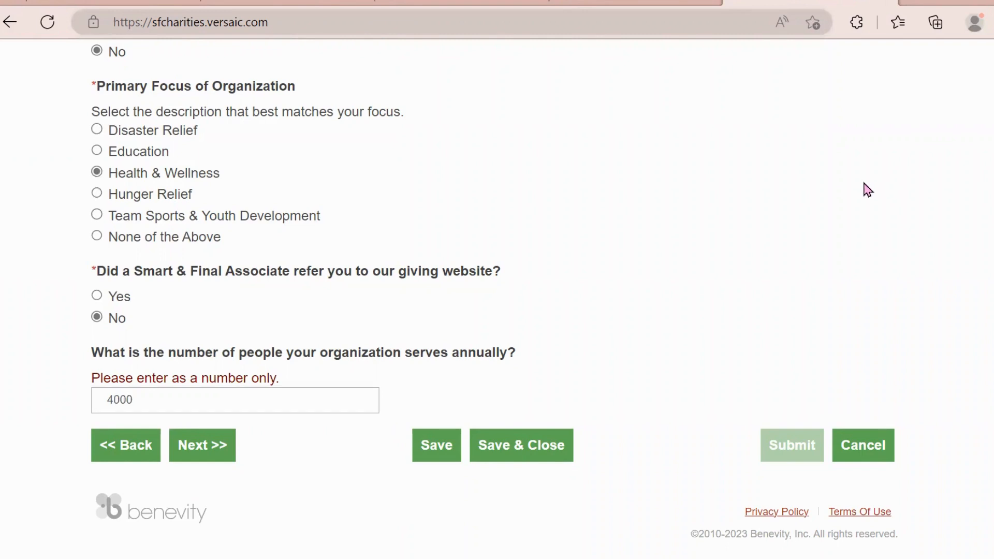
click(195, 449)
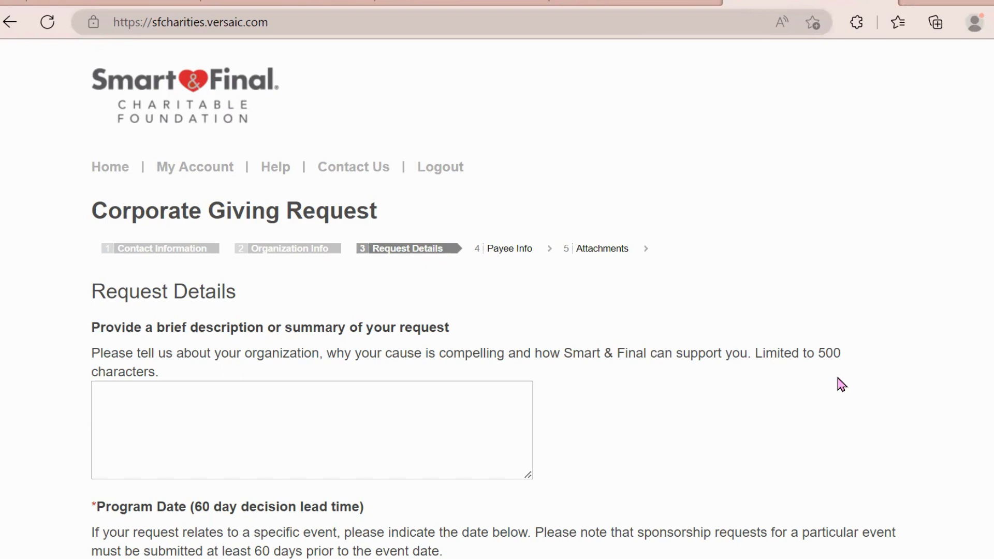
- Paste the prepared Youth Health Education and Wellness Program summary into the request description box
click(394, 405)
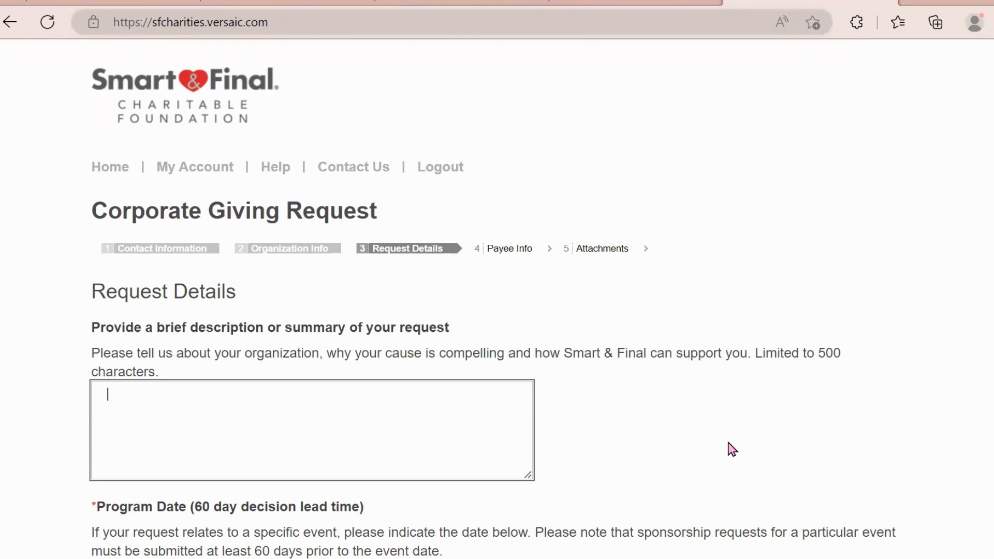
right_click(121, 401)
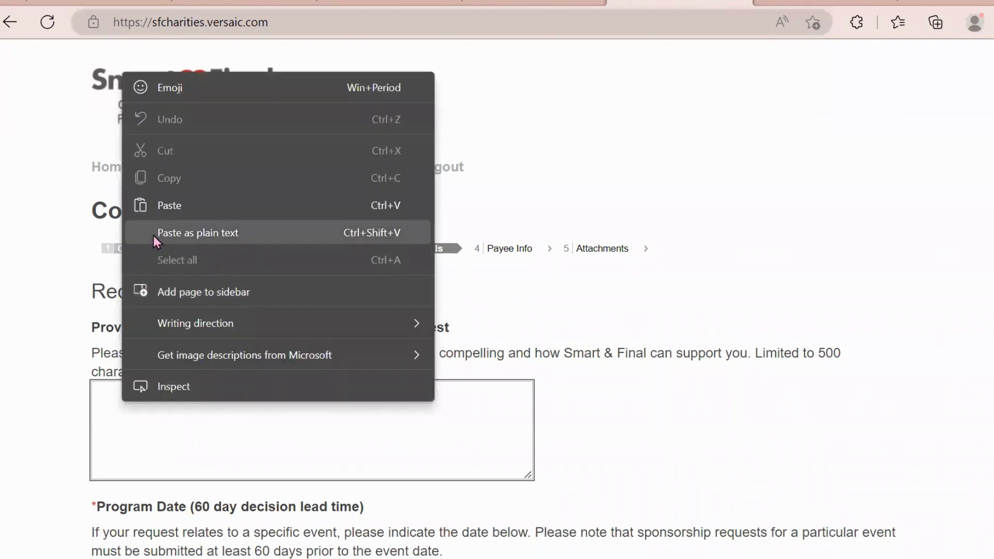
click(160, 210)
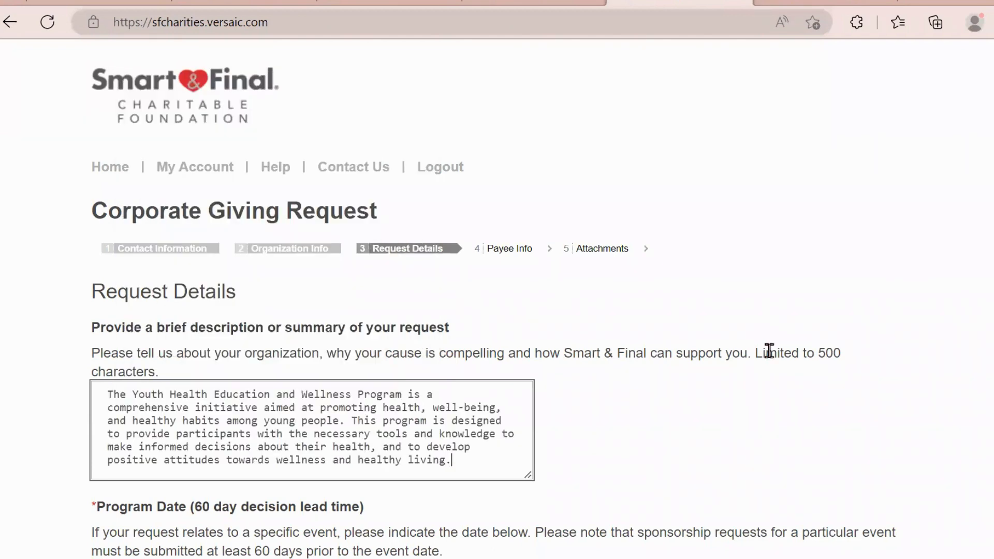
scroll(667, 242, down, 2)
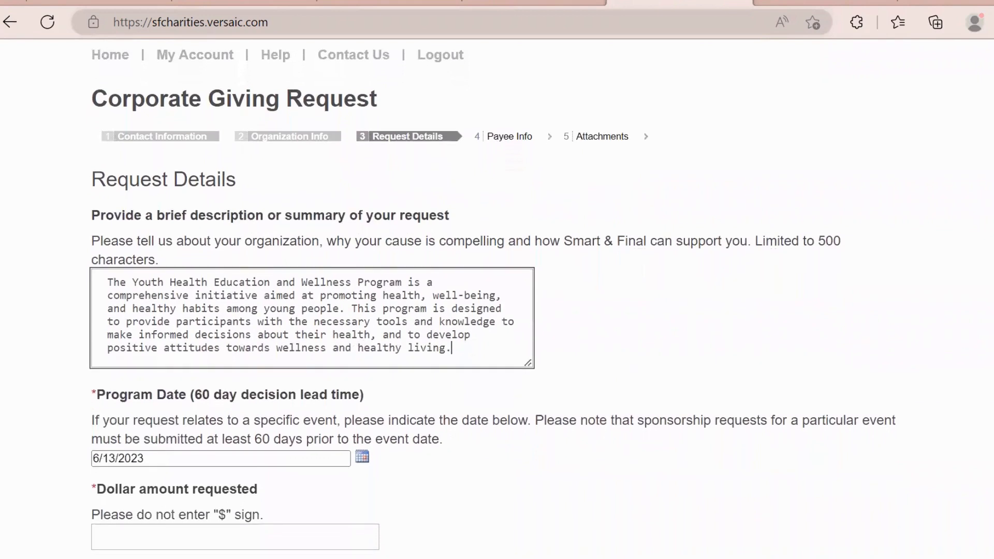
scroll(493, 299, down, 1)
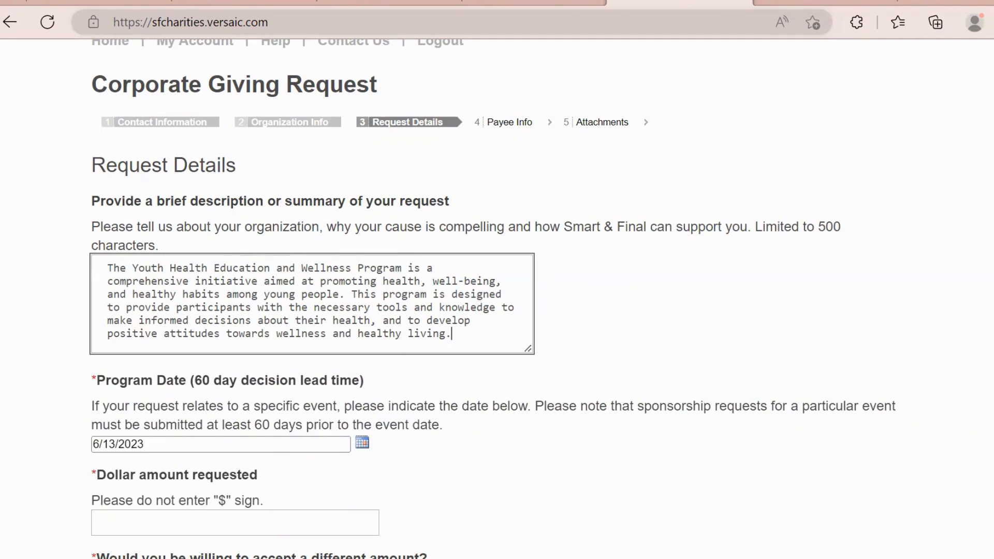
scroll(991, 213, down, 3)
scroll(492, 299, down, 2)
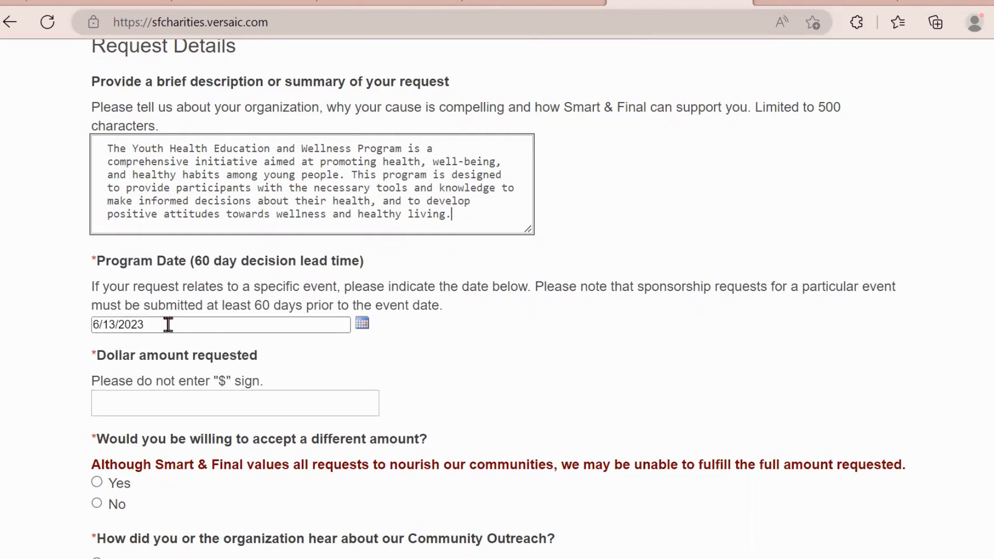
- Set the Program Date to June 19, 2023 and enter 5000 as the dollar amount requested
click(363, 324)
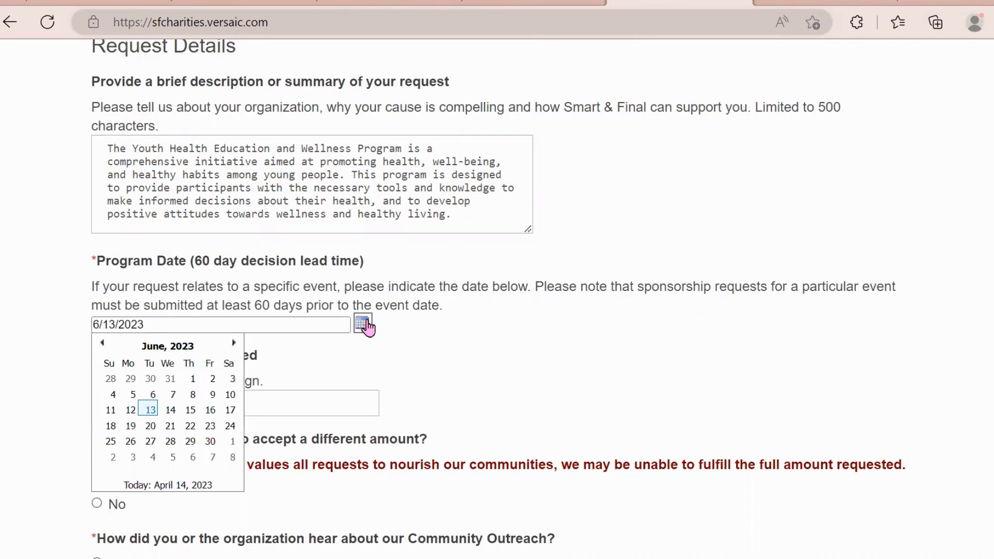
click(131, 426)
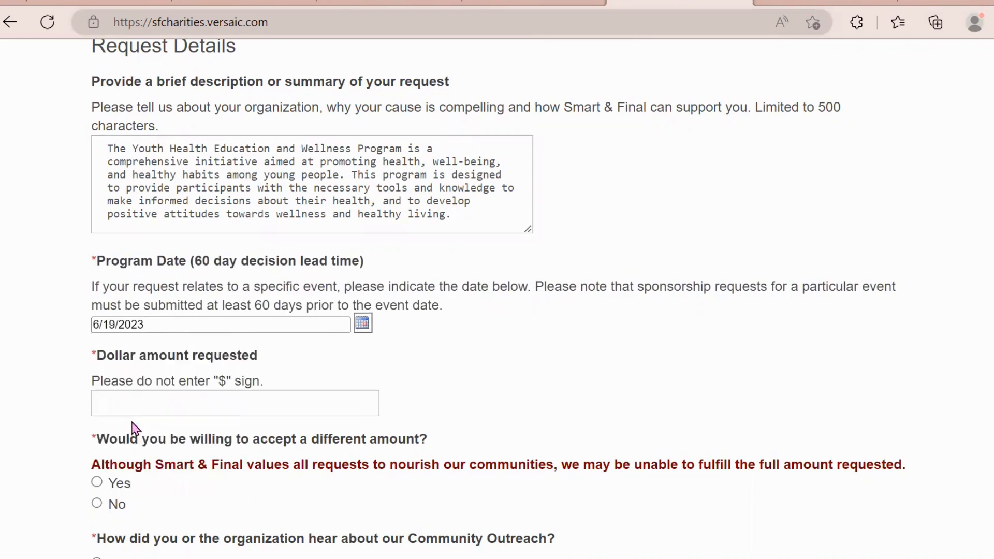
click(322, 404)
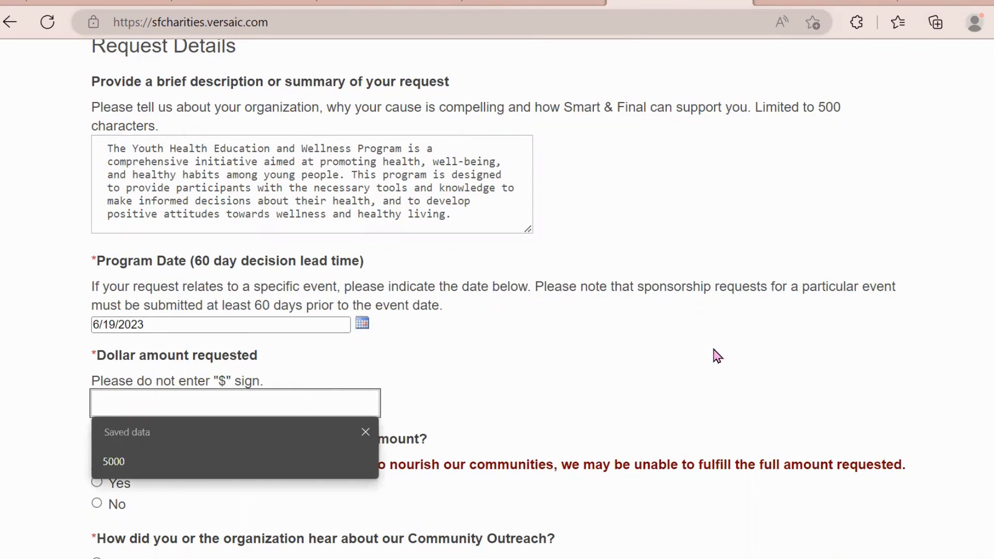
click(792, 326)
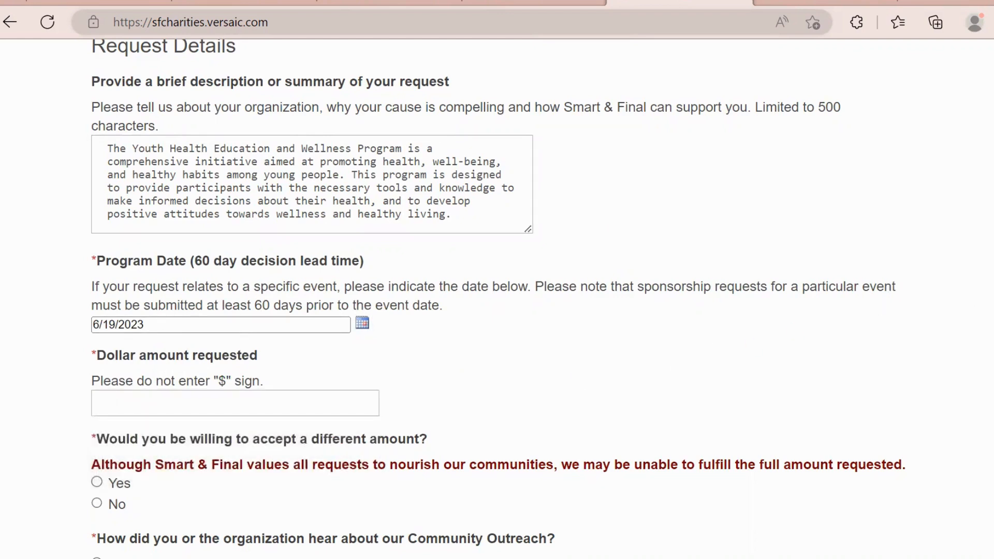
scroll(473, 344, down, 2)
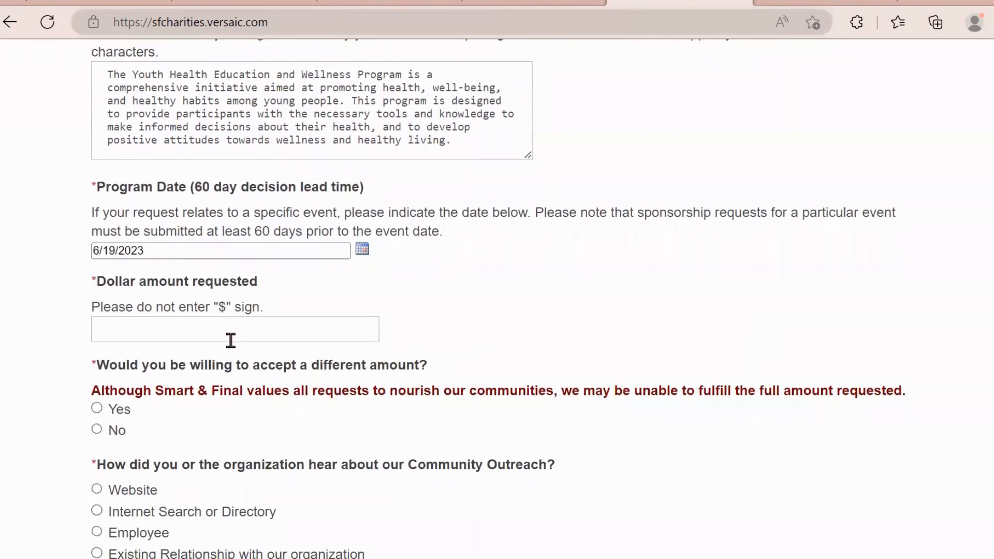
click(223, 335)
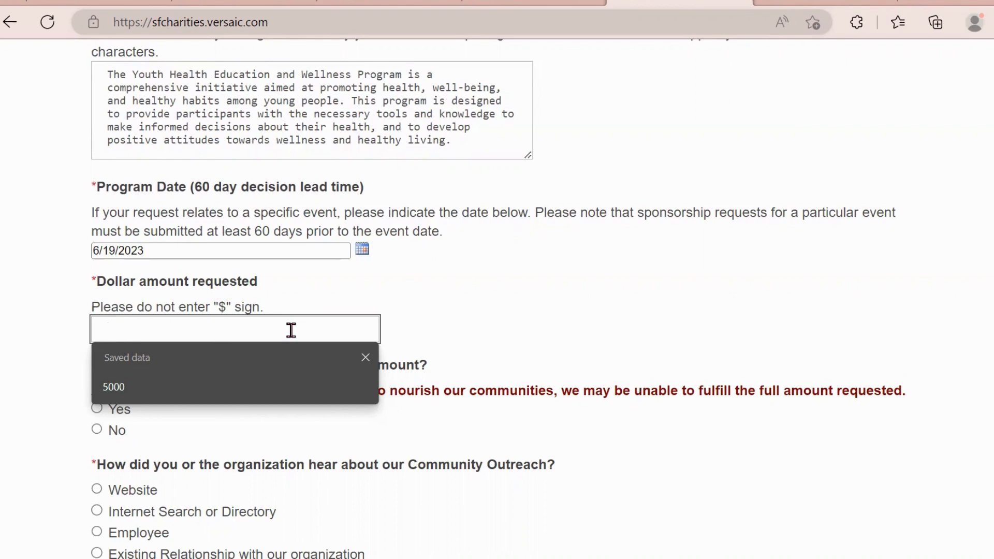
text(5000)
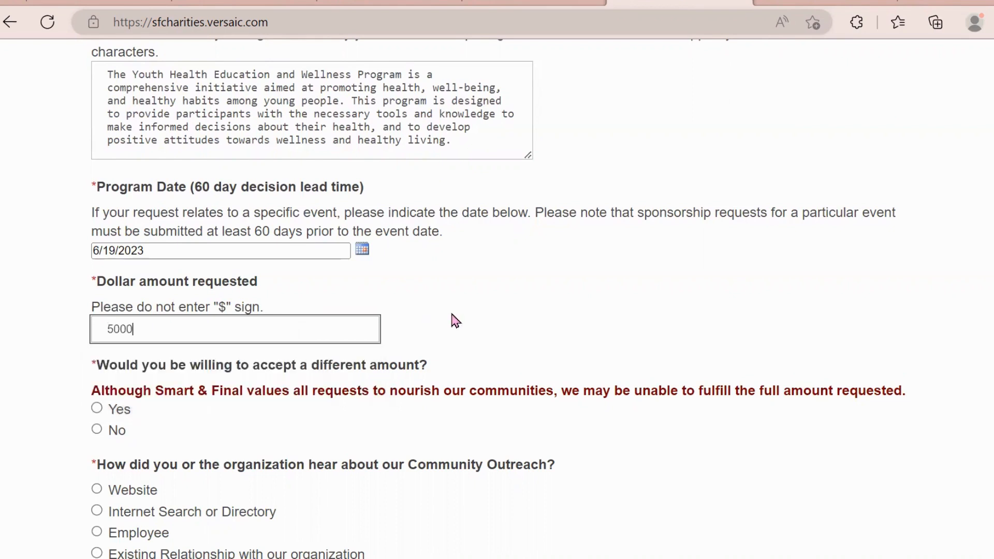
click(455, 321)
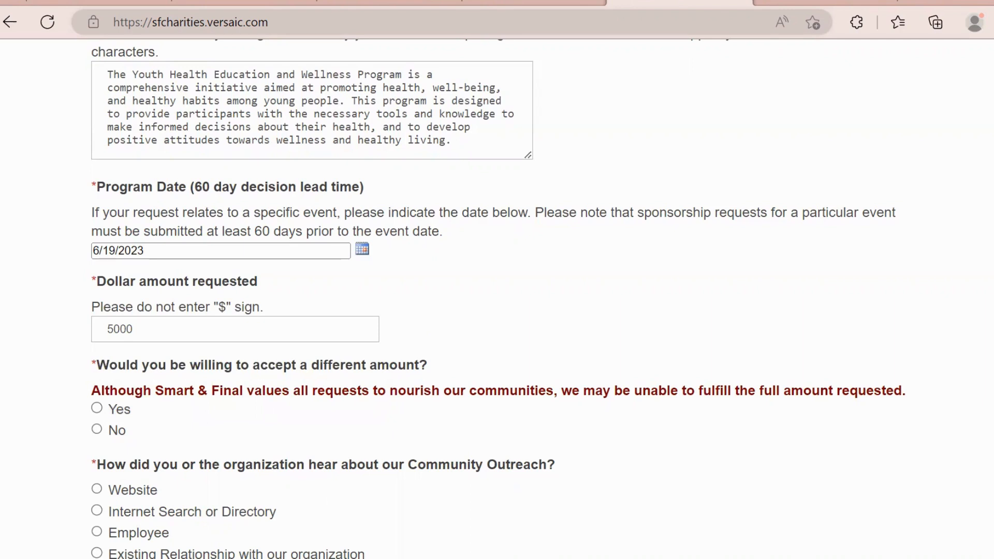
scroll(497, 298, down, 1)
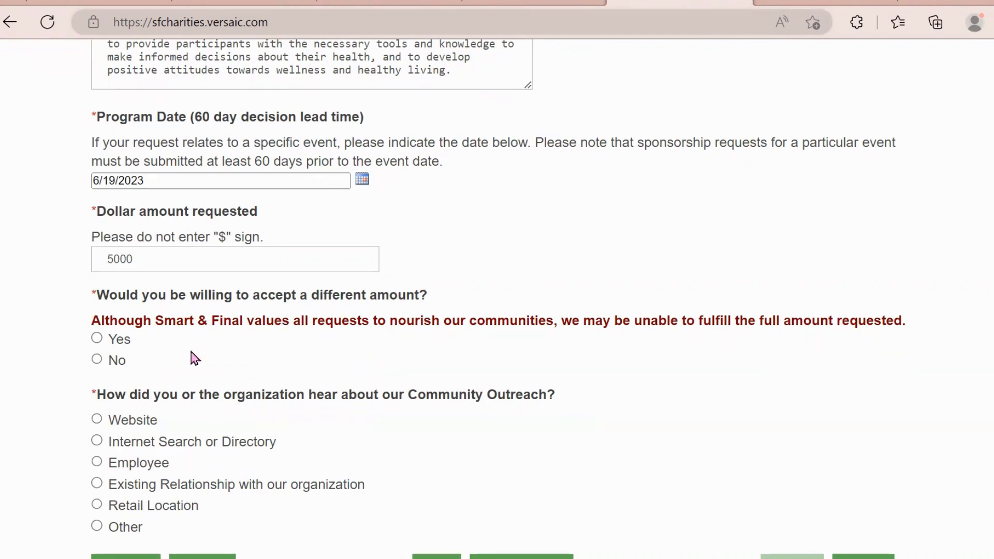
- Answer Yes to accepting a different amount, choose Website as referral source, and proceed to Payee Info
click(98, 339)
scroll(497, 299, down, 3)
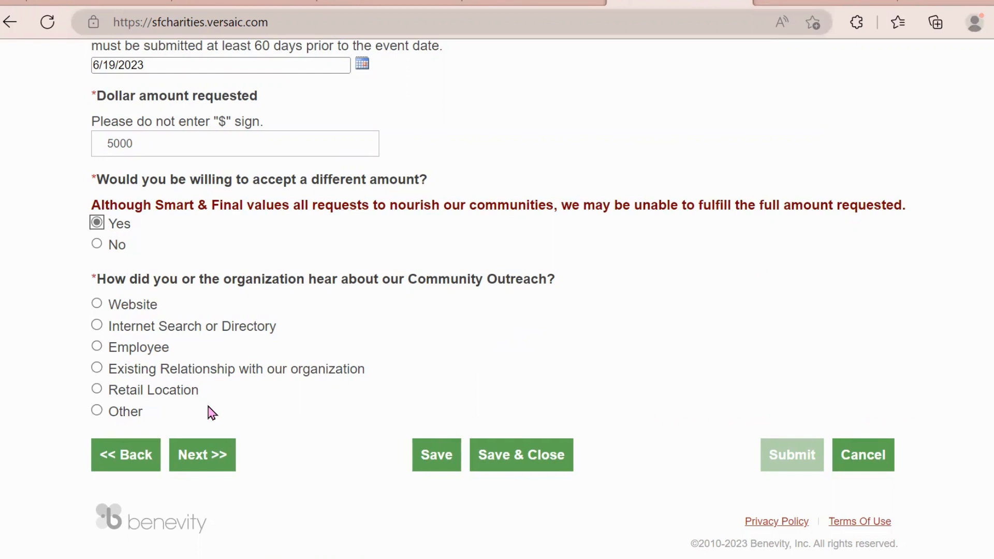
click(97, 303)
click(201, 454)
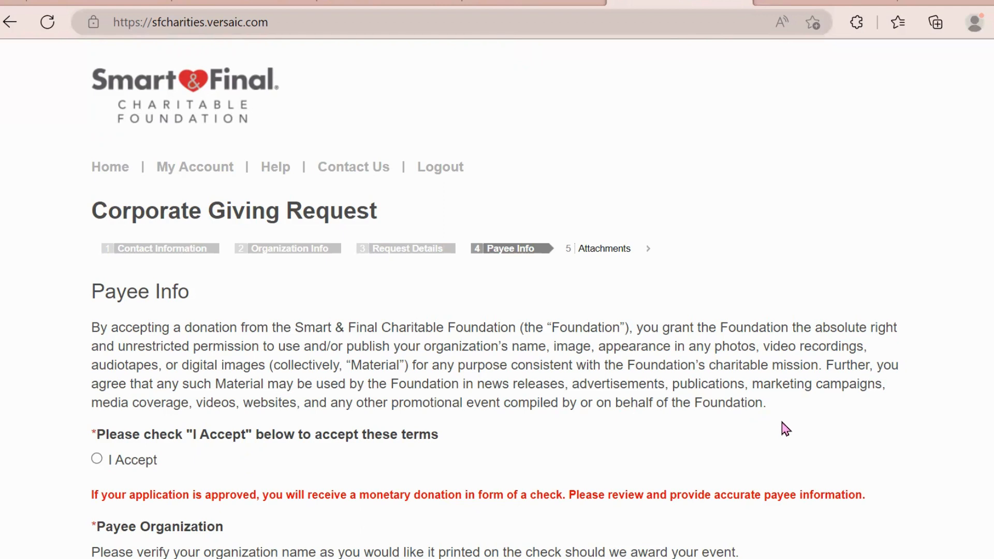
- Accept the payee media-use terms and append suite number 1 to the payee address
click(97, 459)
scroll(495, 305, down, 2)
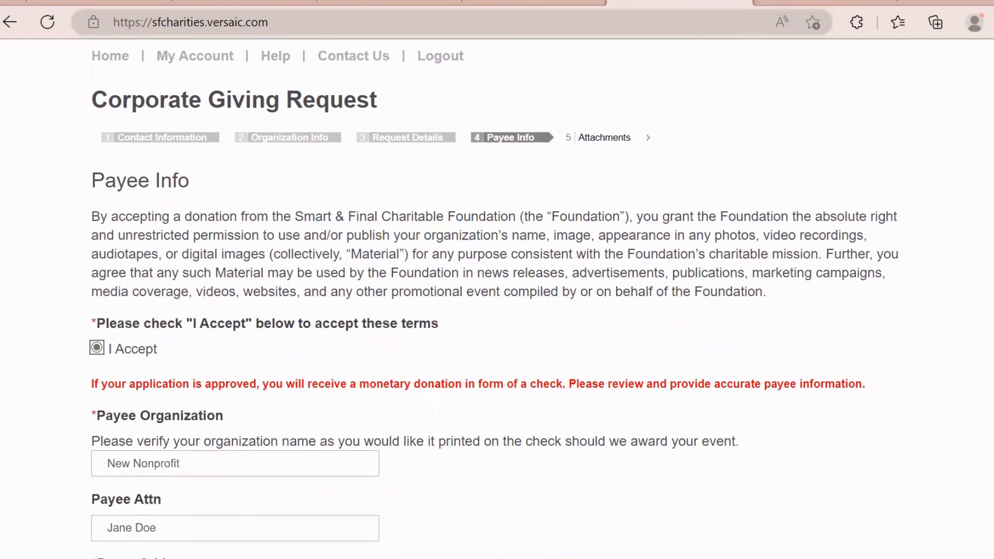
scroll(494, 297, down, 1)
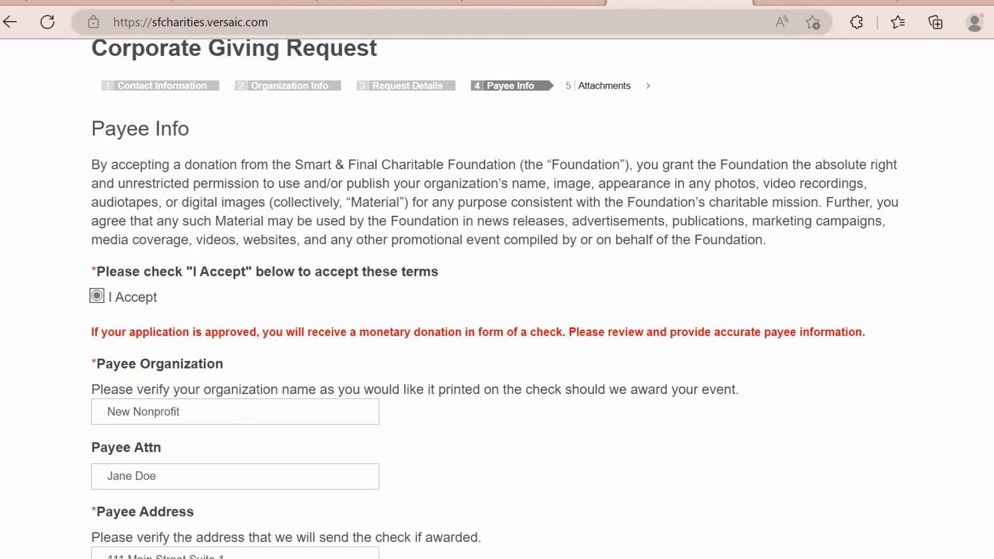
scroll(555, 313, down, 5)
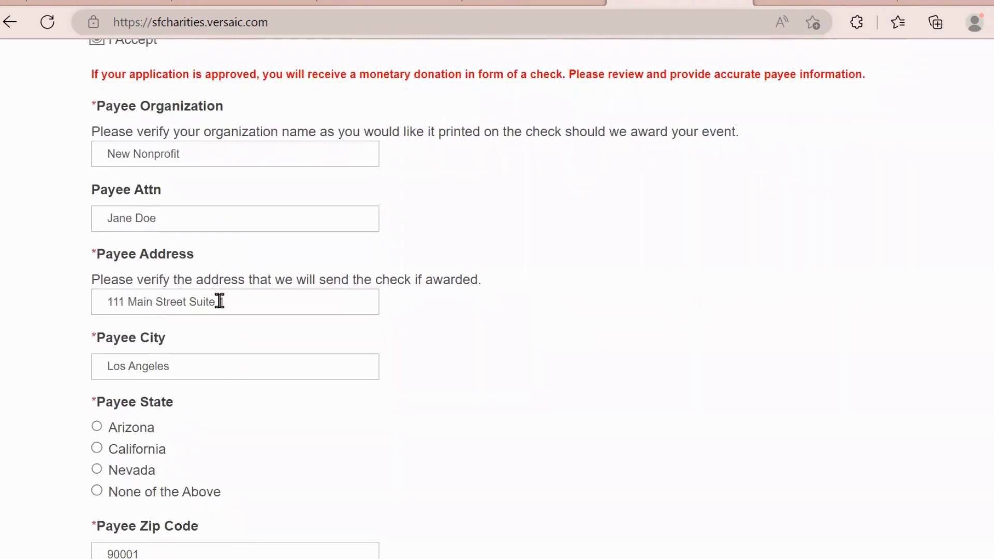
click(219, 301)
text(1)
- Set the payee state to California and the payee county to Los Angeles County
click(96, 449)
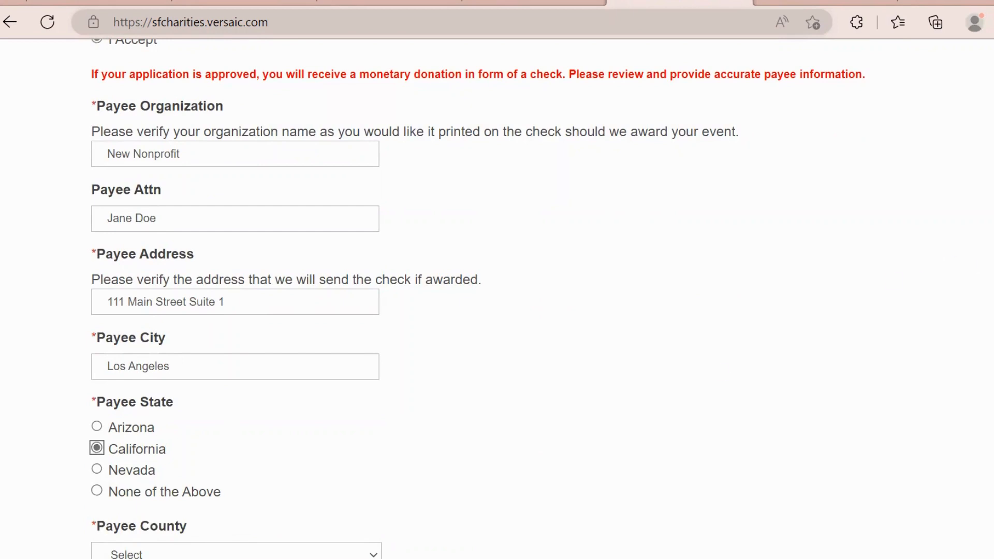
scroll(524, 311, down, 4)
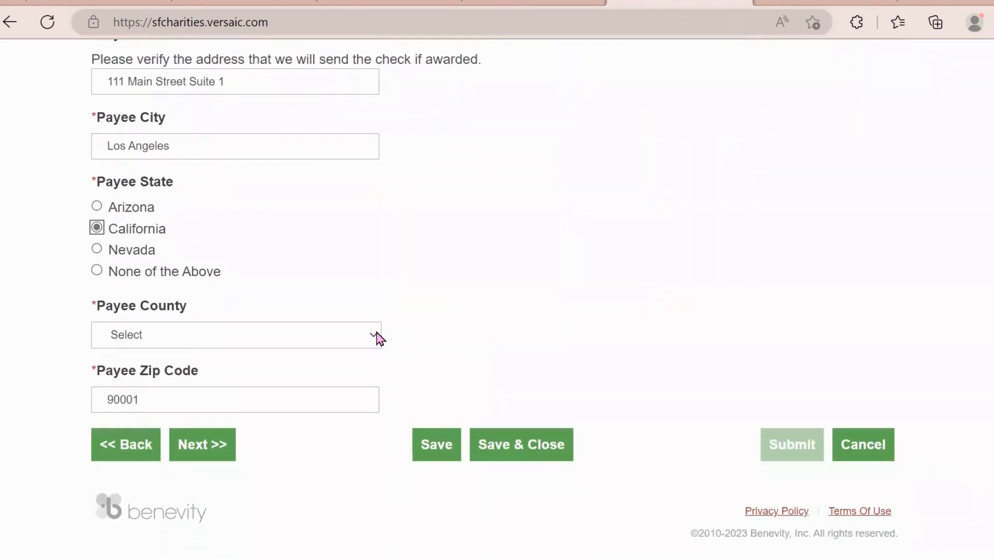
click(374, 336)
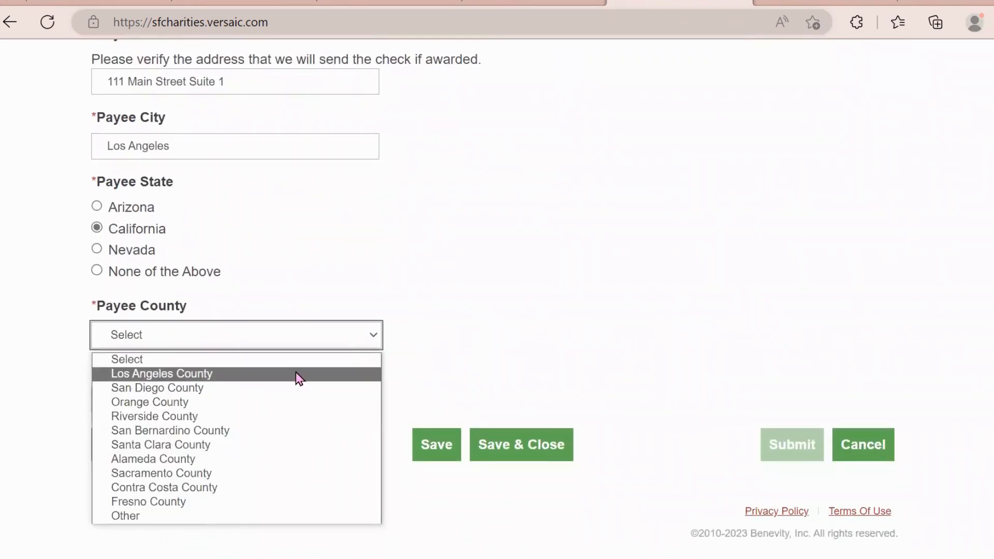
click(299, 374)
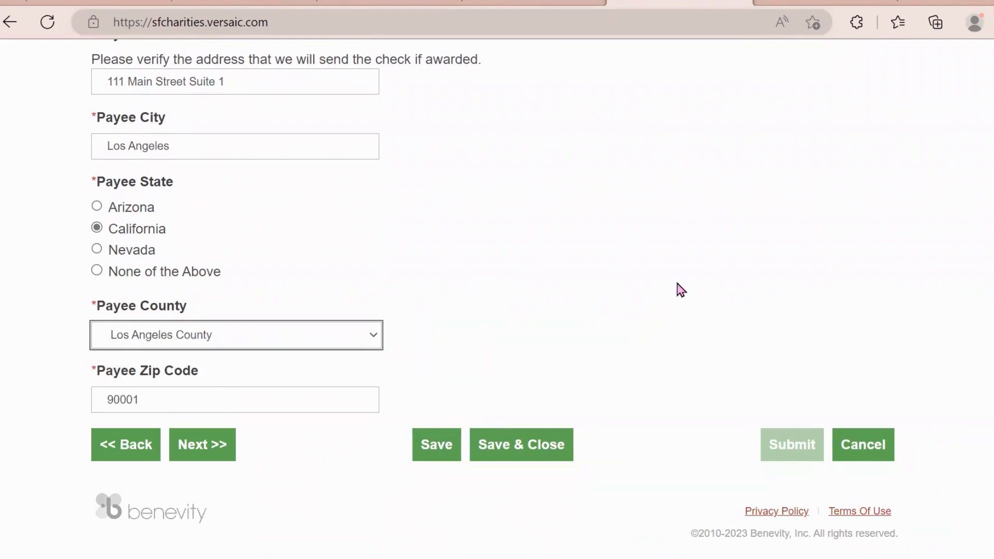
- Advance to step 5, Attachments, and scroll down to its final comments box and buttons
click(191, 449)
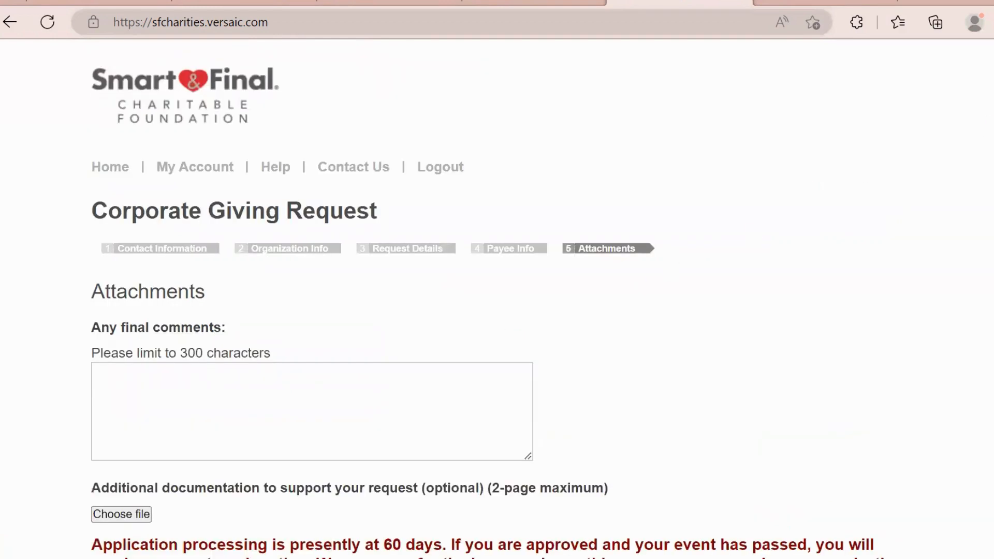
scroll(497, 301, down, 1)
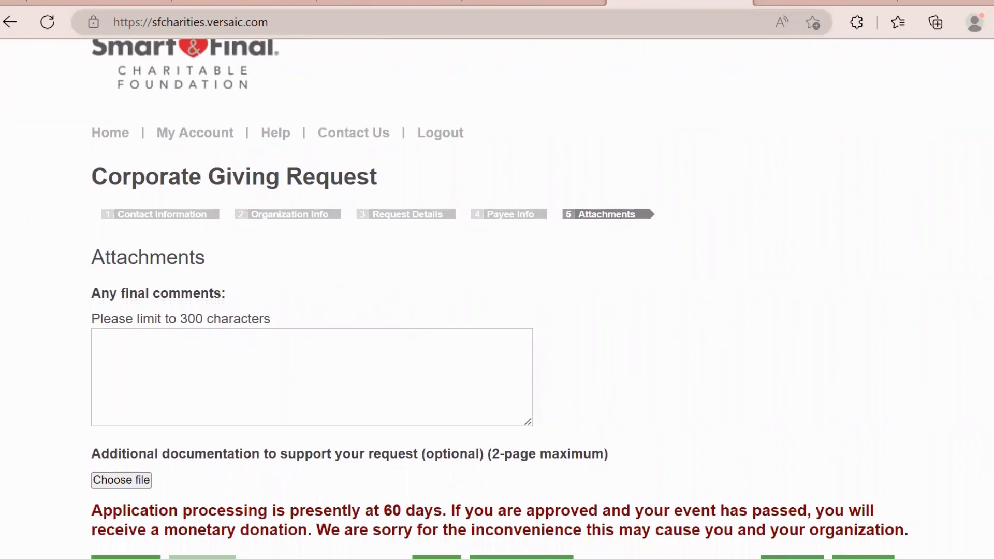
scroll(497, 300, down, 1)
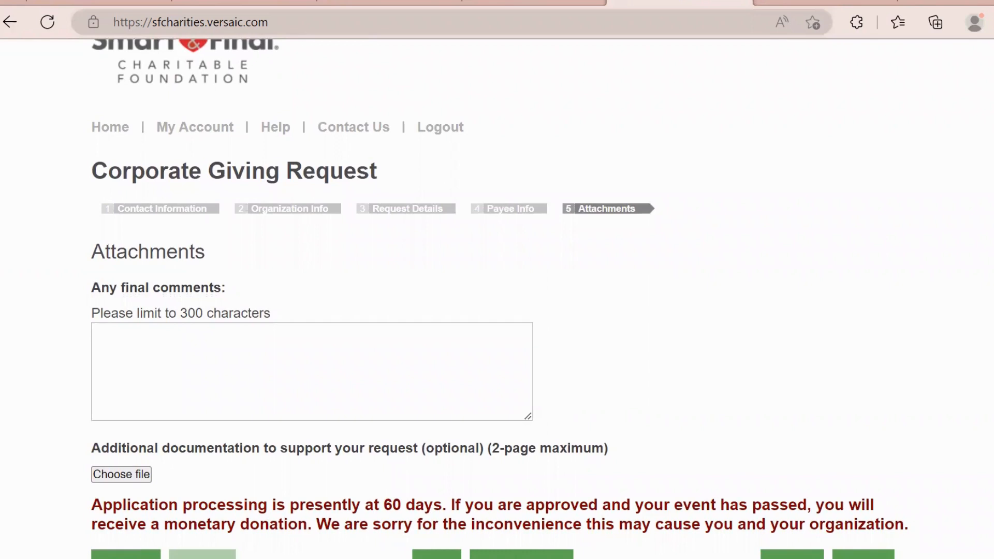
scroll(497, 300, down, 1)
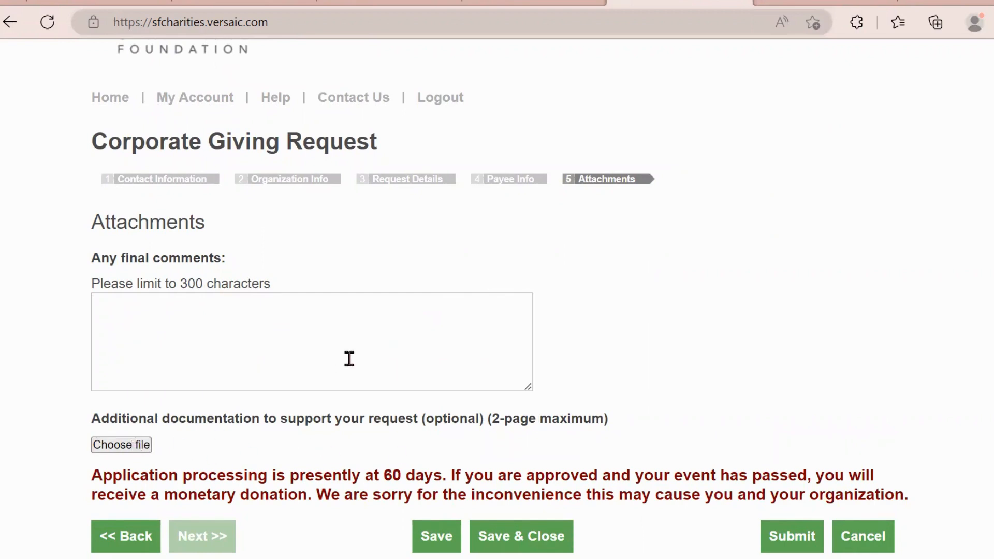
click(262, 332)
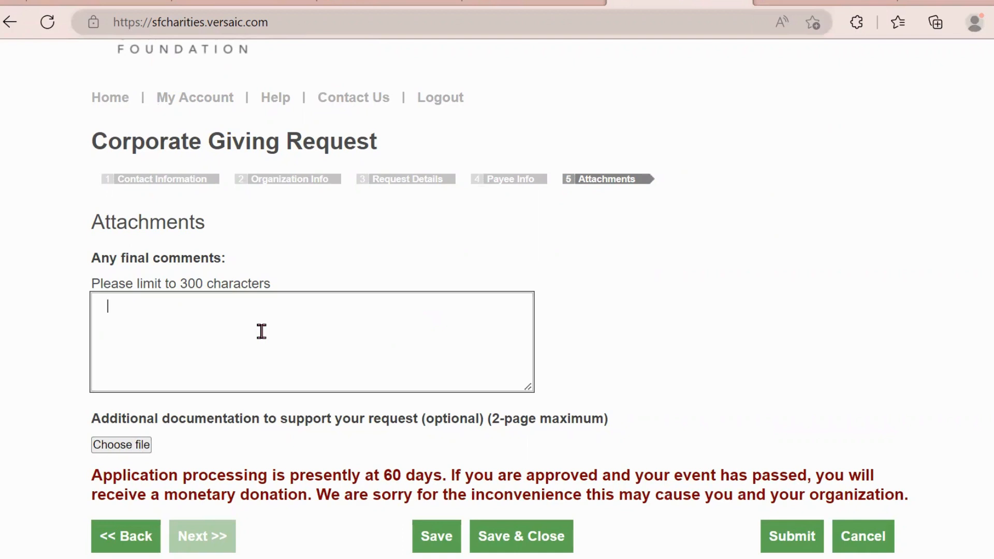
text(Please visit our website for more detailed program information at www.newnonprofit.org.)
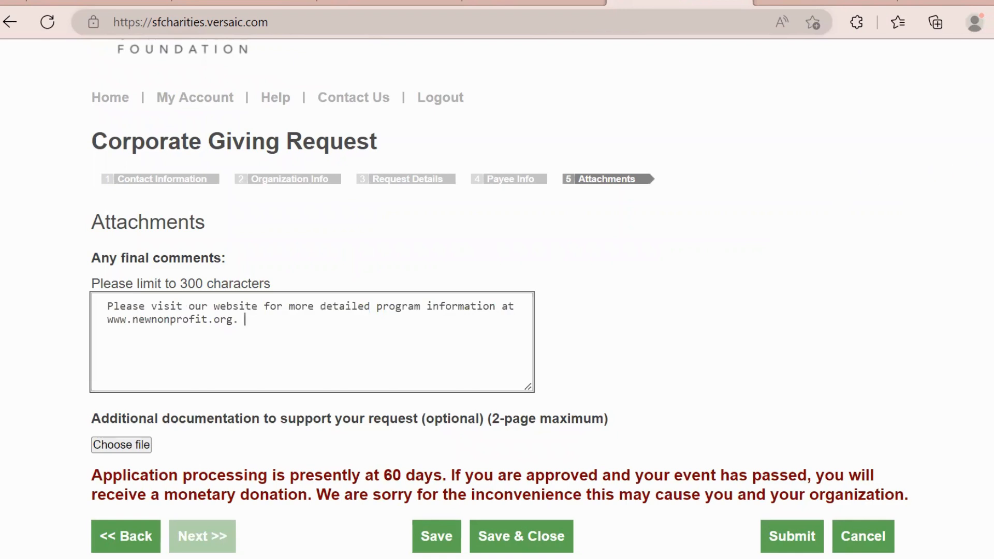
scroll(497, 295, down, 2)
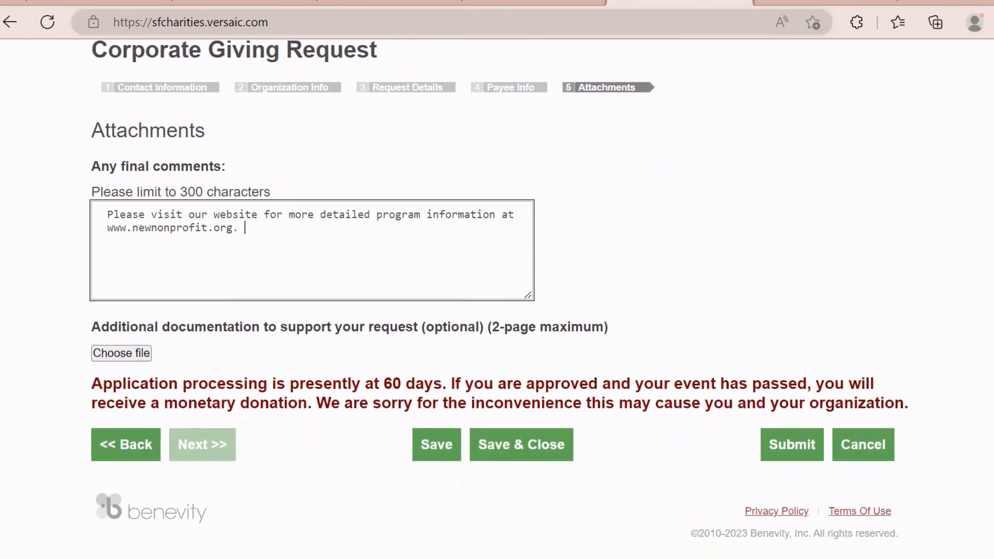